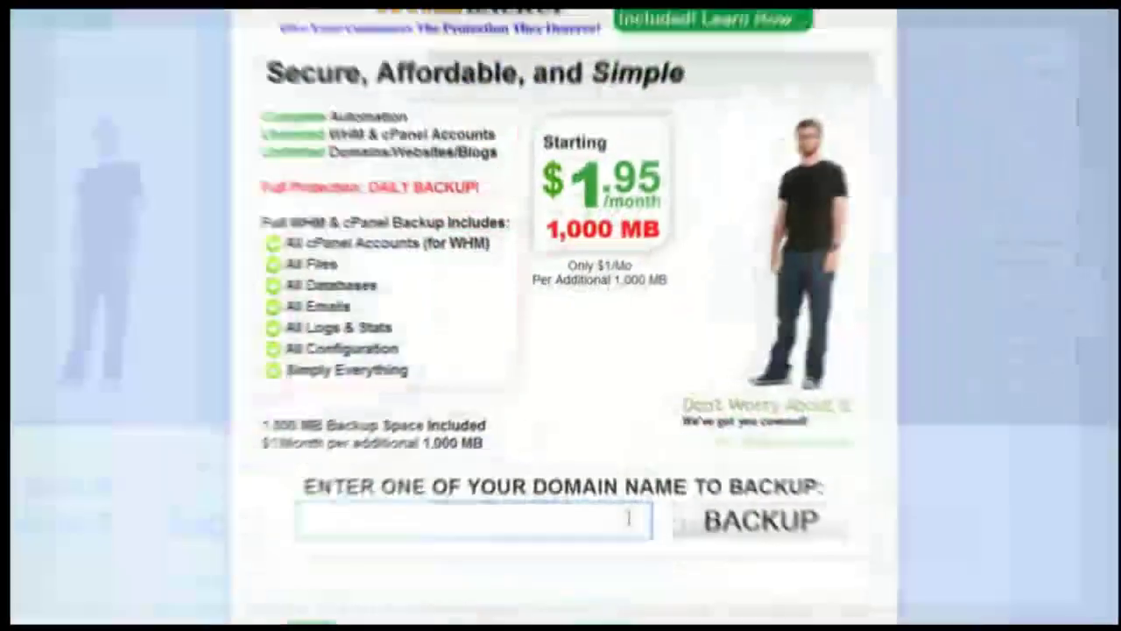
Enter SITEAUTOBACKUP.COM as the domain and start its backup.
text(SITEAUTOB)
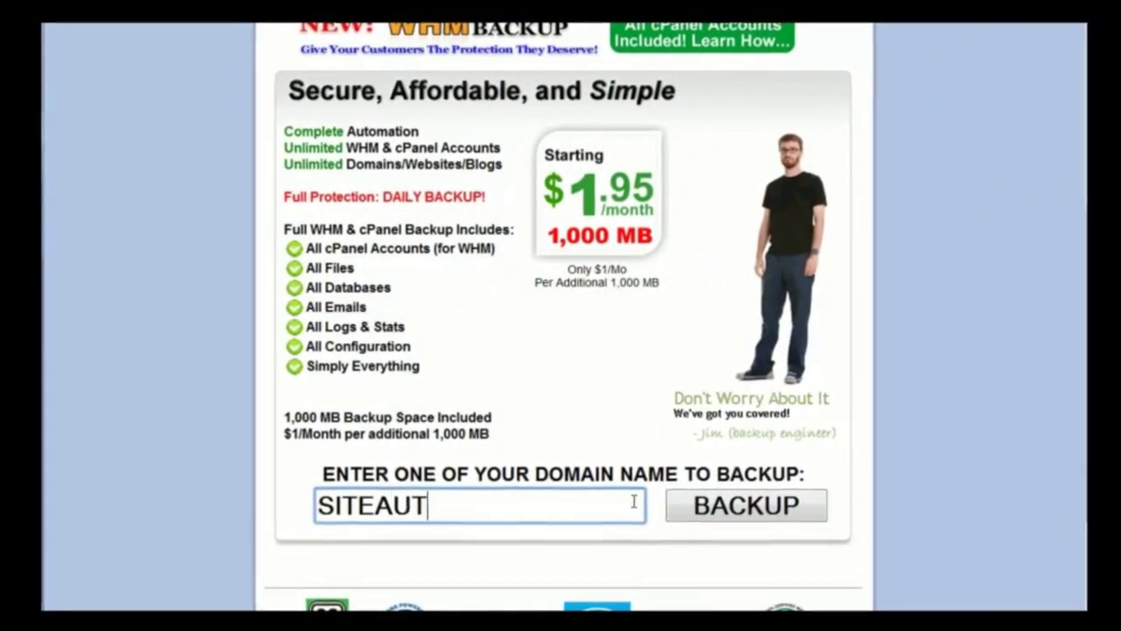
text(ACKUP.COM)
click(689, 511)
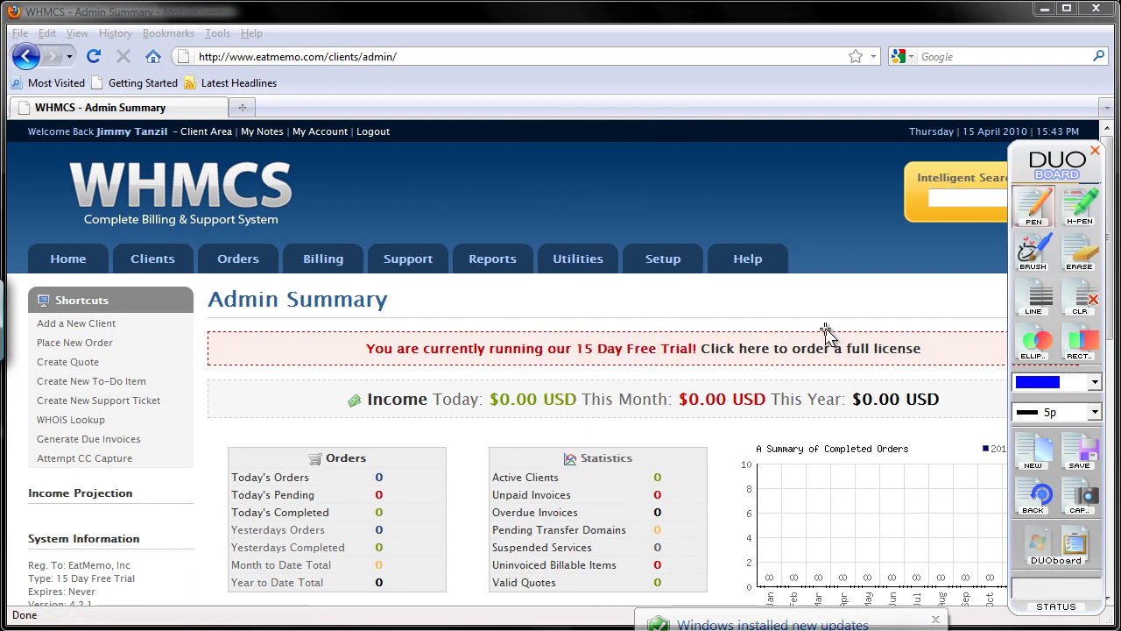
Go to Setup > Support Departments in the WHMCS admin.
mouse_move(675, 263)
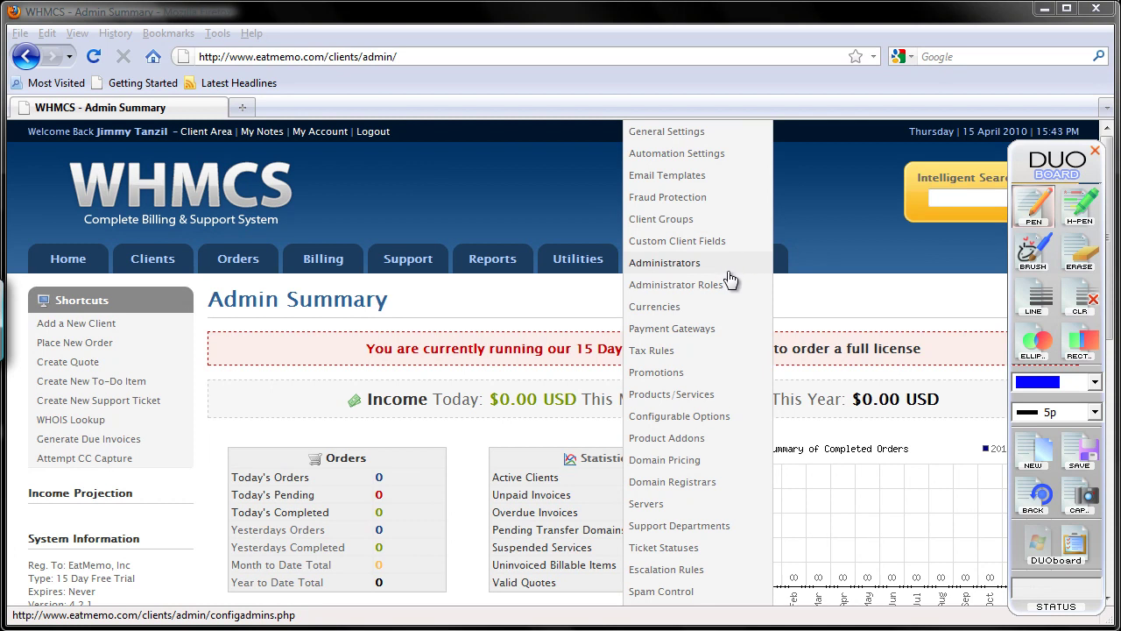
click(727, 529)
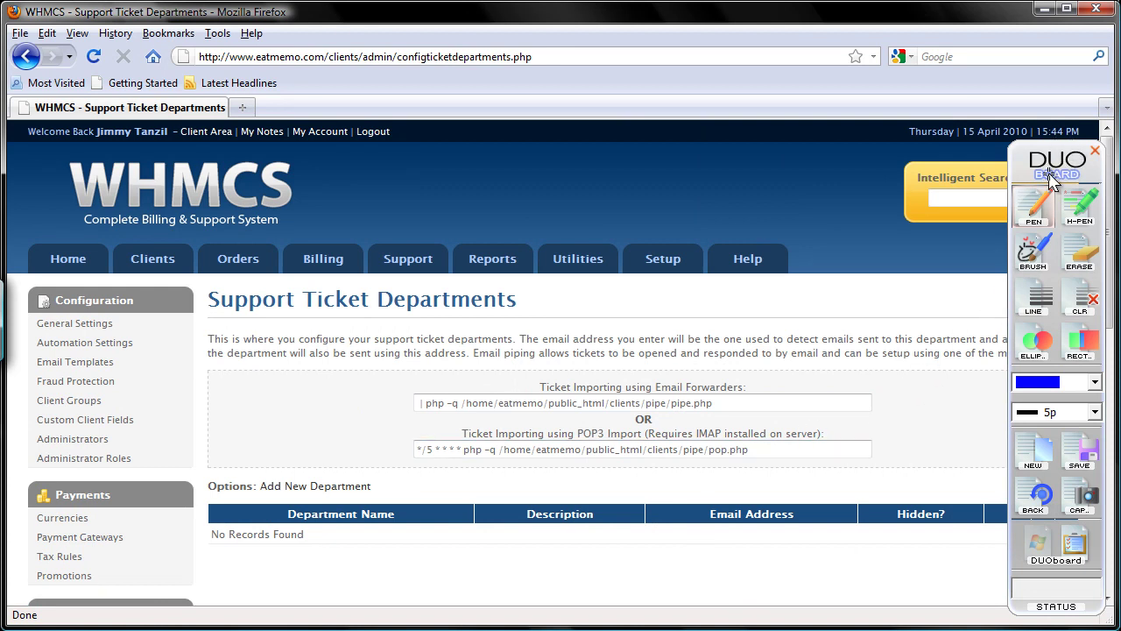
mouse_move(1063, 163)
mouse_down()
mouse_move(1040, 161)
mouse_move(1055, 166)
mouse_up()
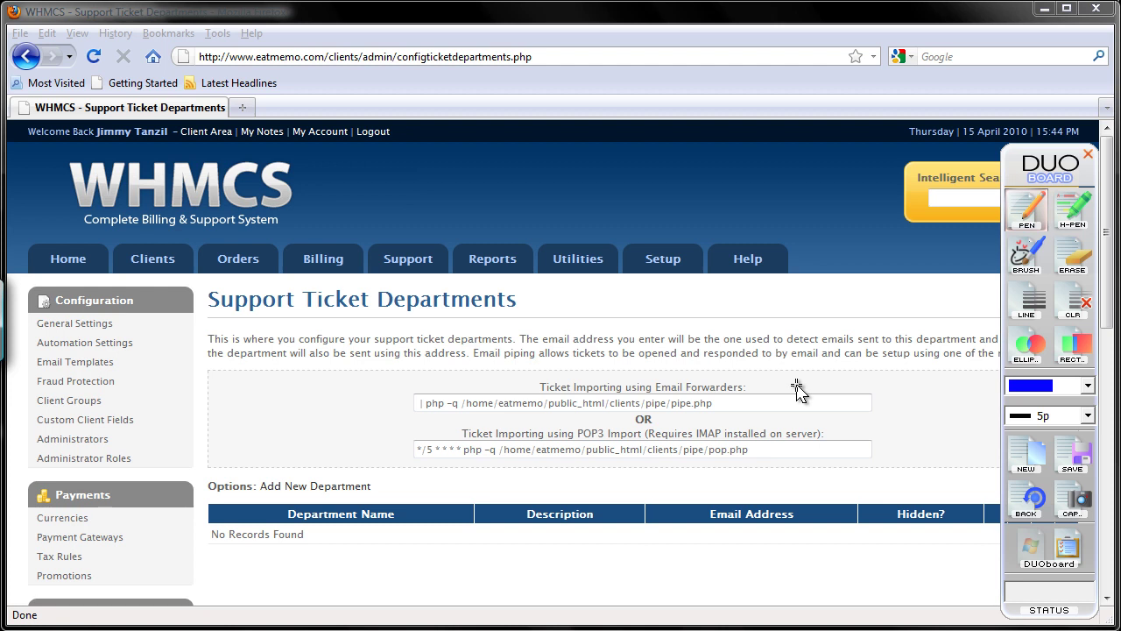
Copy the full POP3 import command '*/5 * * * * php -q .../clients/pipe/pop.php'.
click(826, 405)
drag(750, 450, 417, 449)
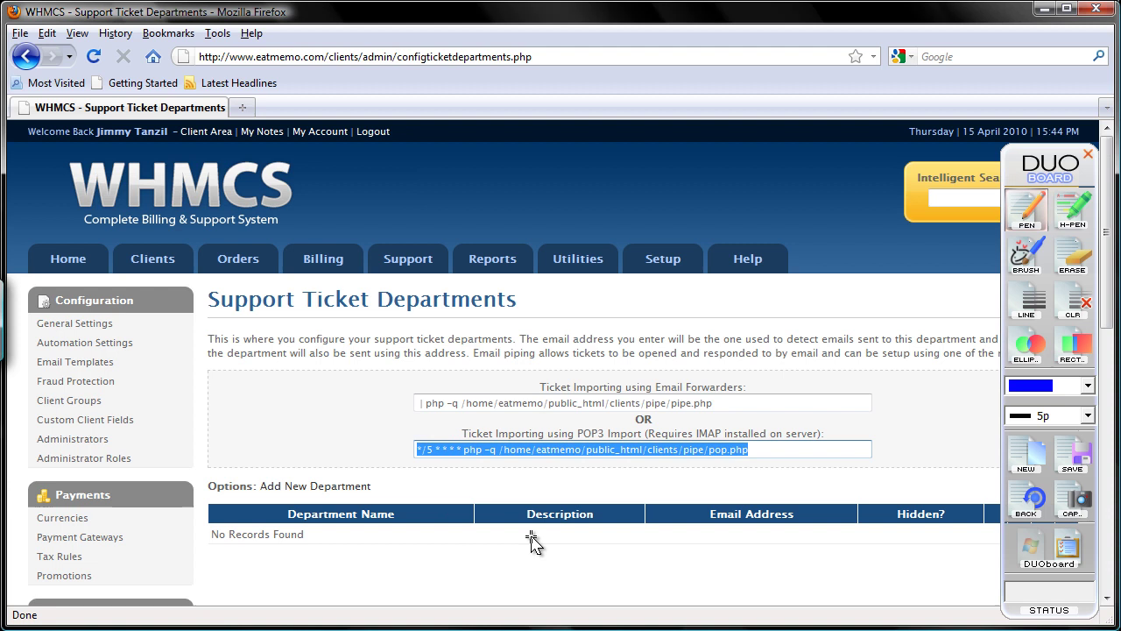
click(723, 454)
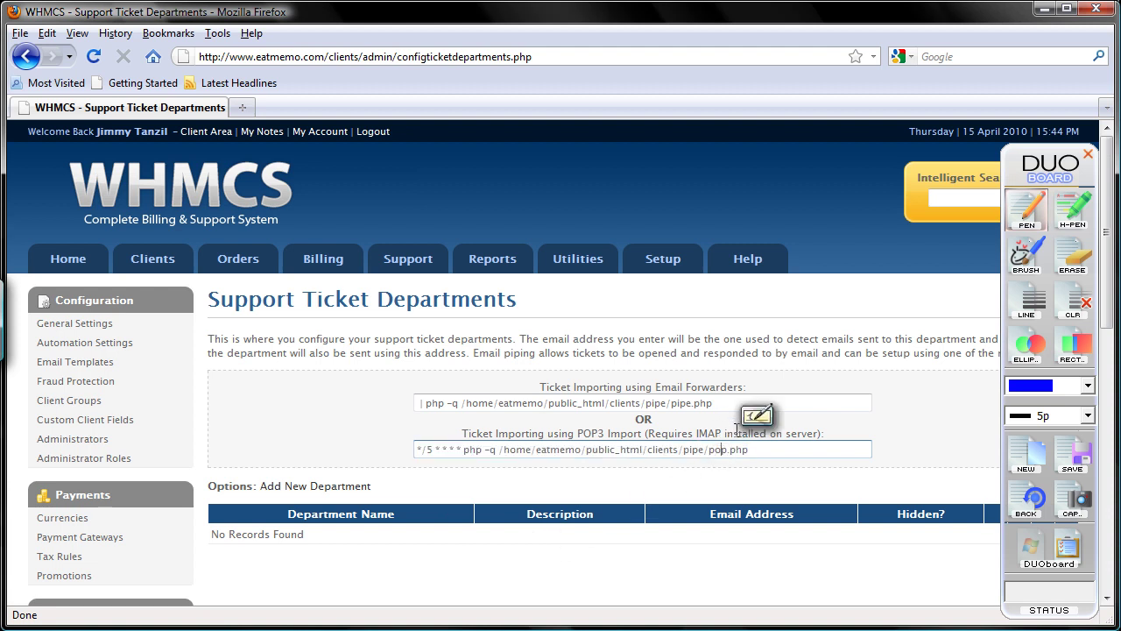
drag(756, 449, 418, 453)
right_click(691, 464)
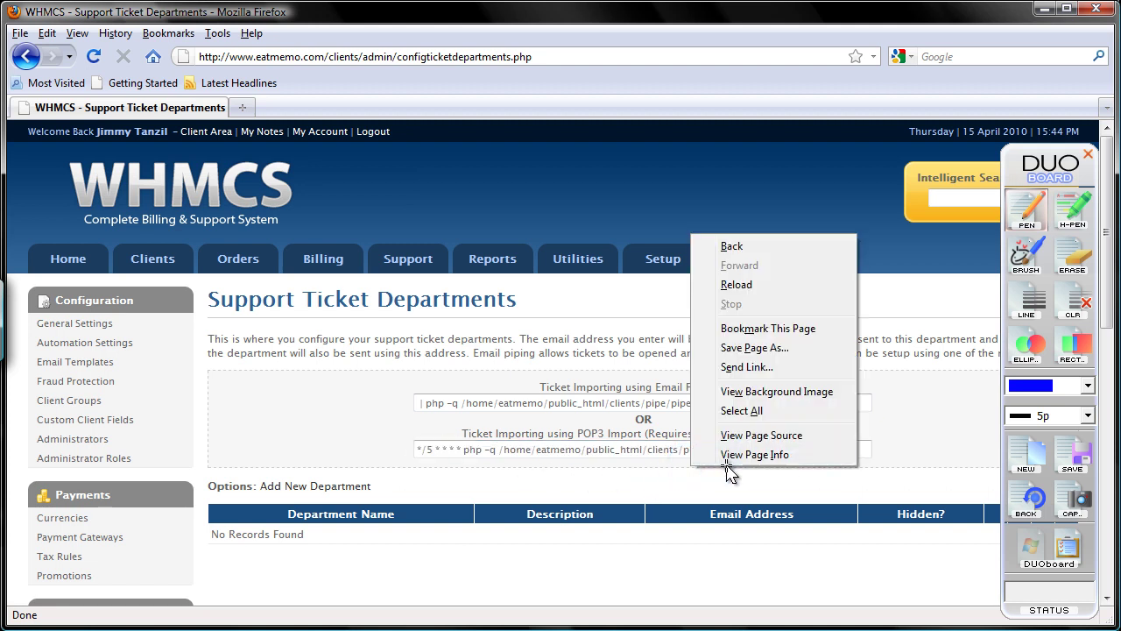
click(644, 485)
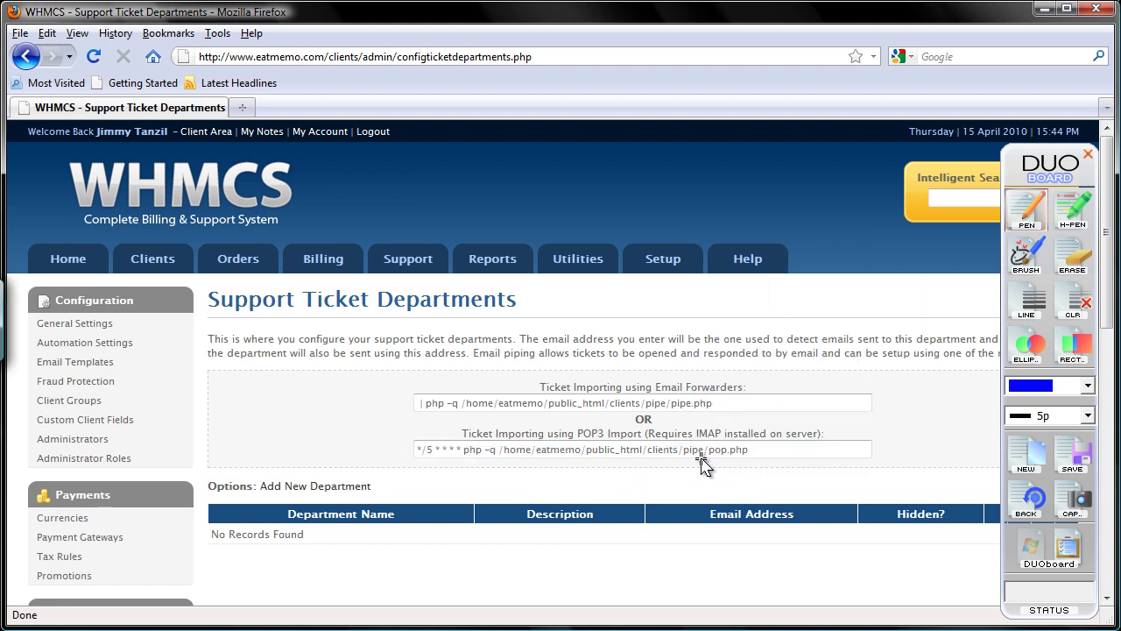
click(709, 454)
key(End)
key(shift+Left)
drag(709, 463, 429, 451)
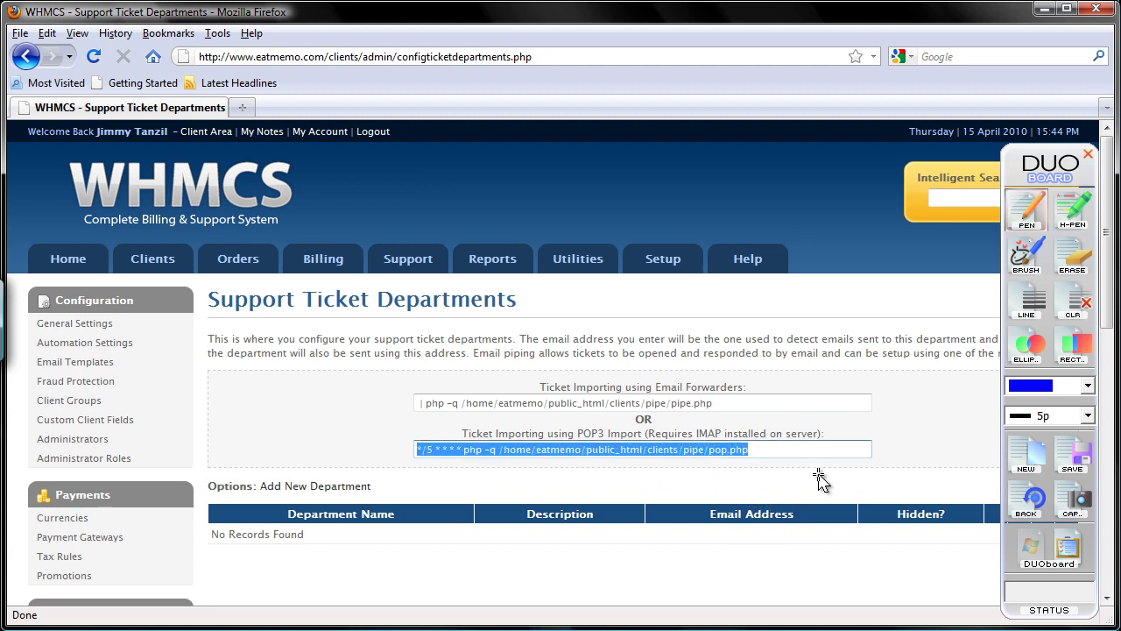
click(894, 441)
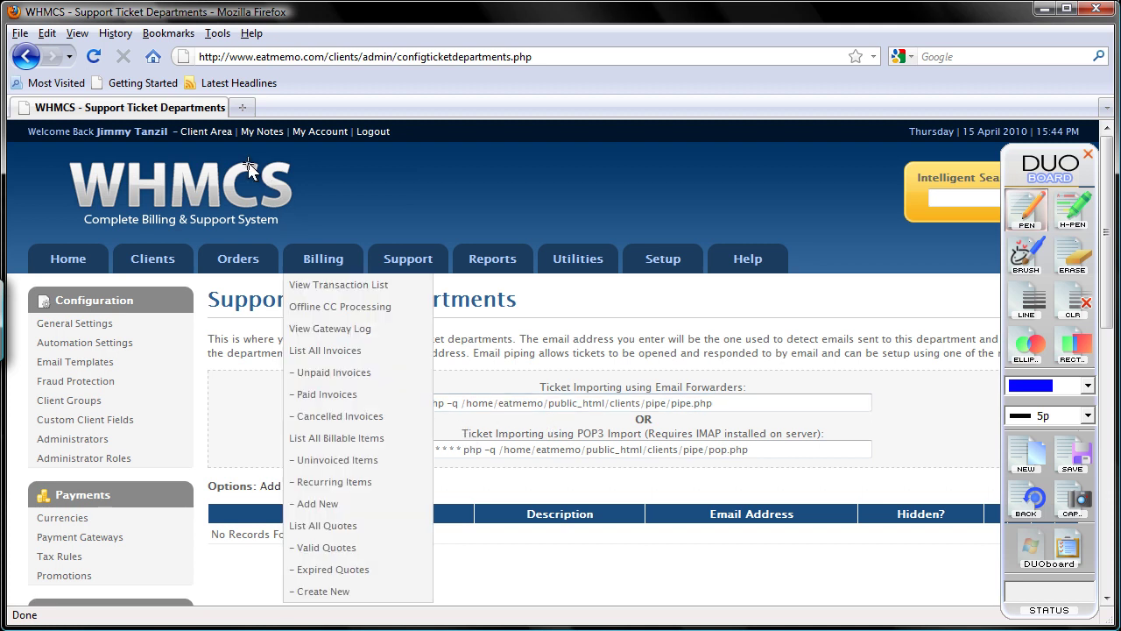
Log in to cPanel at eatmemo.com/cpanel in a new Firefox tab.
click(246, 106)
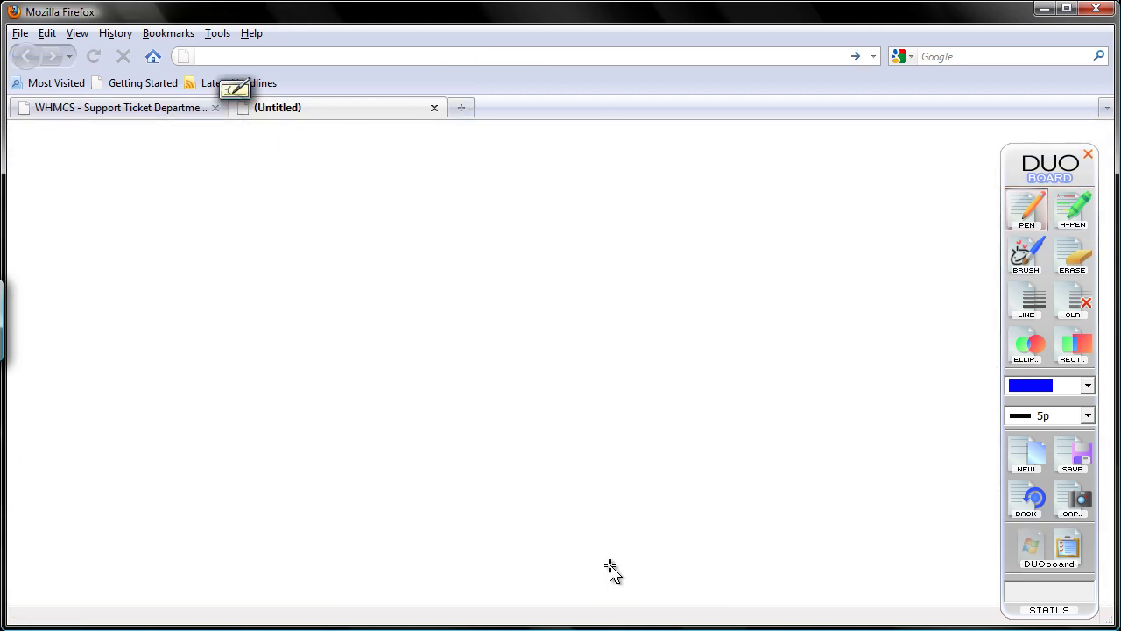
text(eatm)
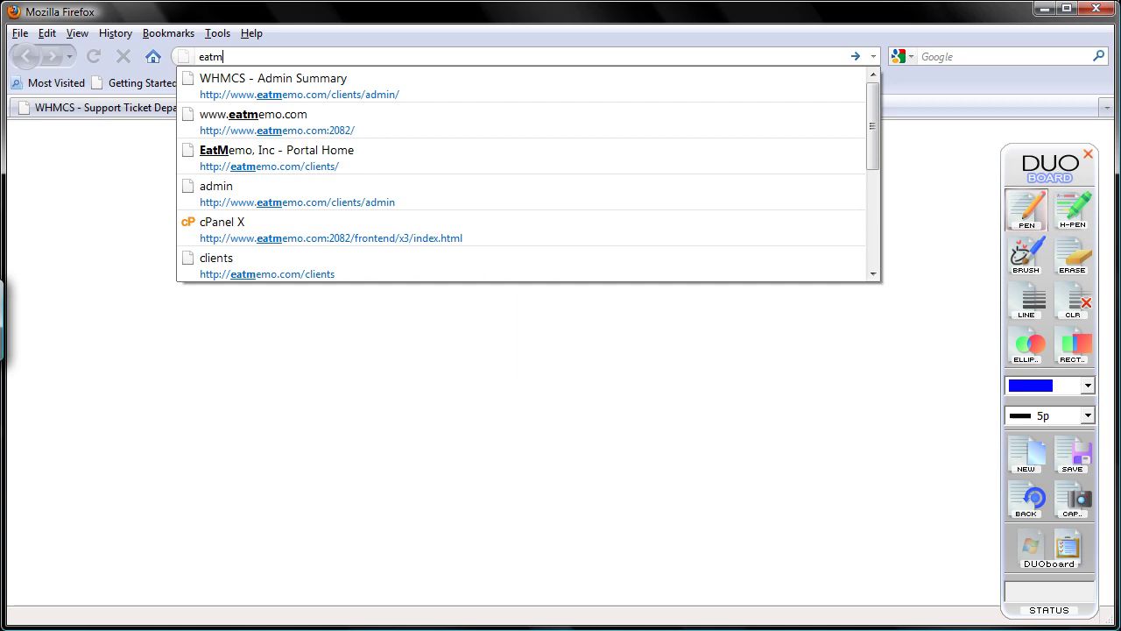
text(emo.)
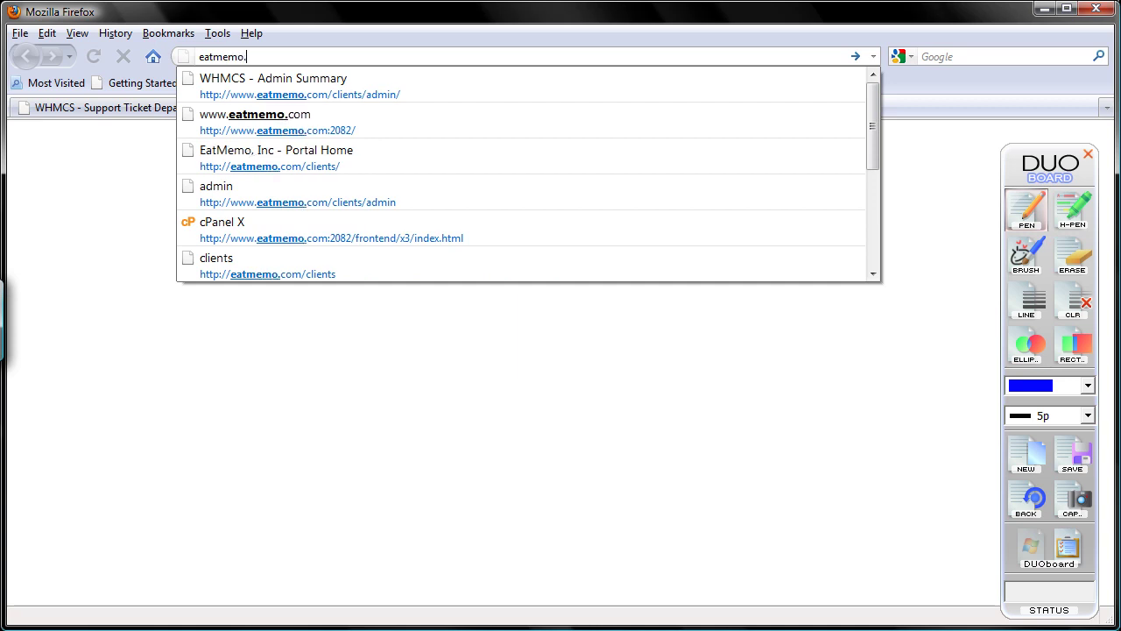
text(com/cpa)
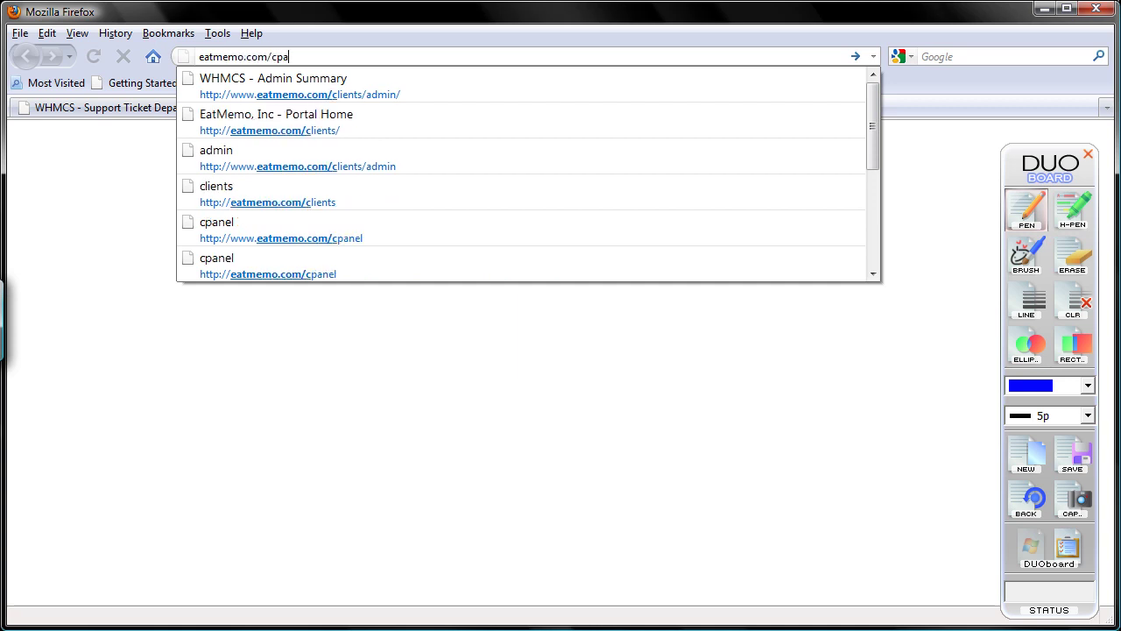
text(nel)
key(Return)
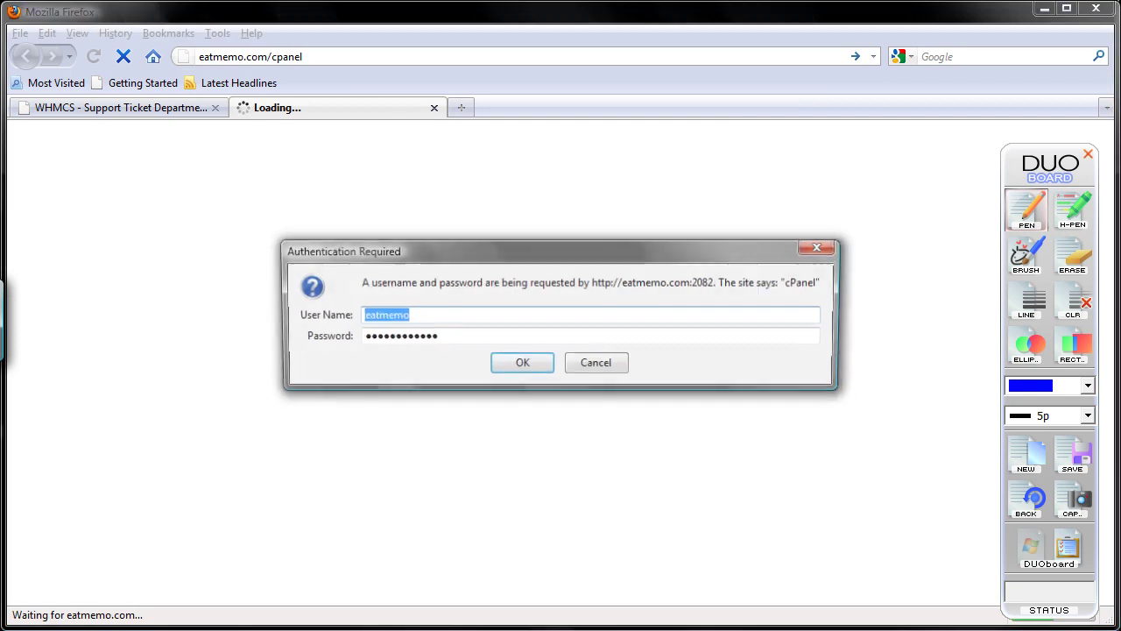
key(Return)
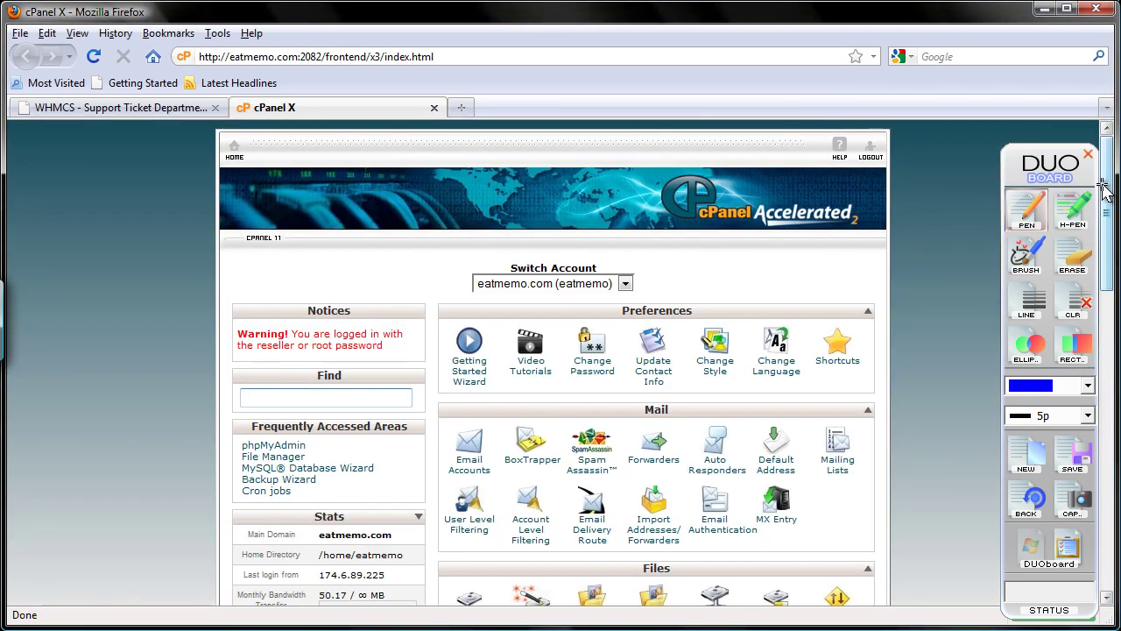
Open the Cron jobs page from cPanel's Advanced section.
drag(1110, 199, 1114, 508)
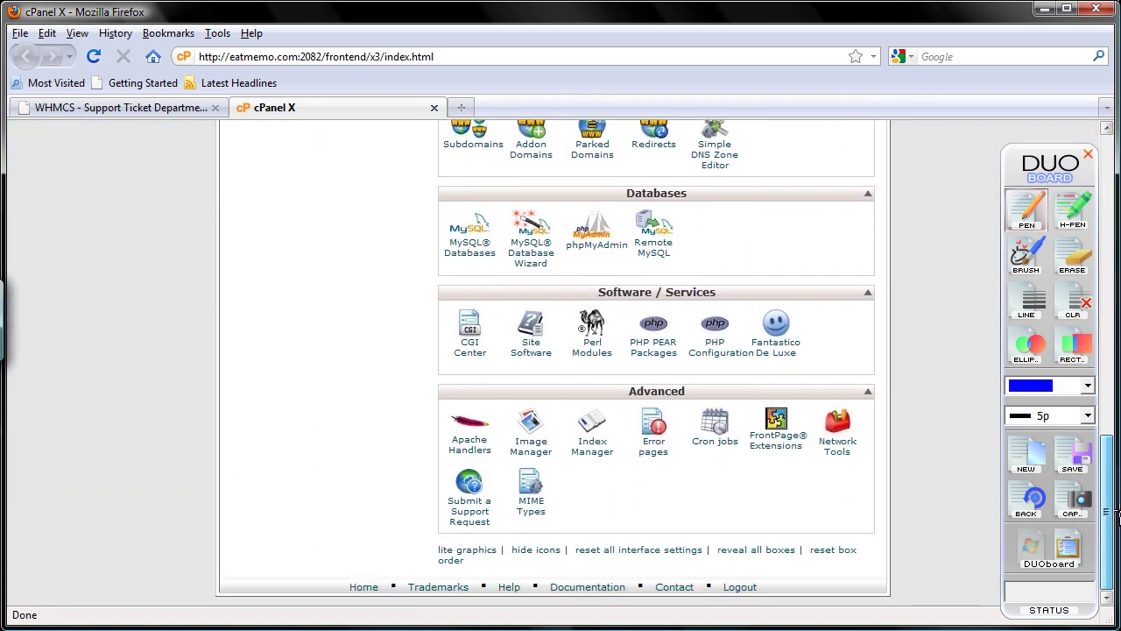
click(1090, 517)
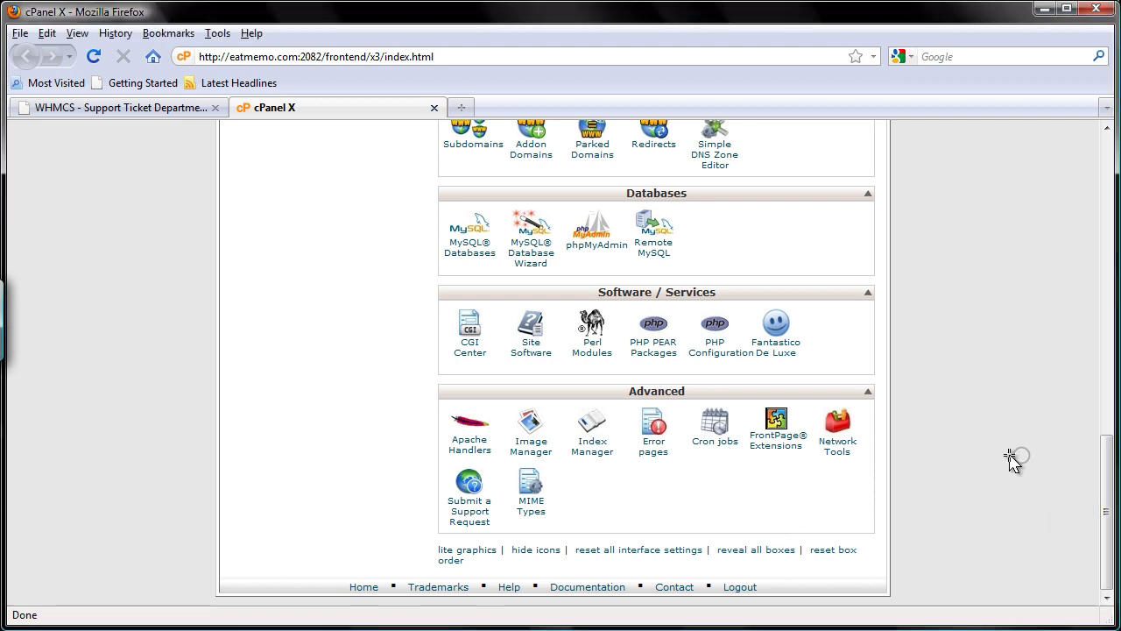
click(1007, 478)
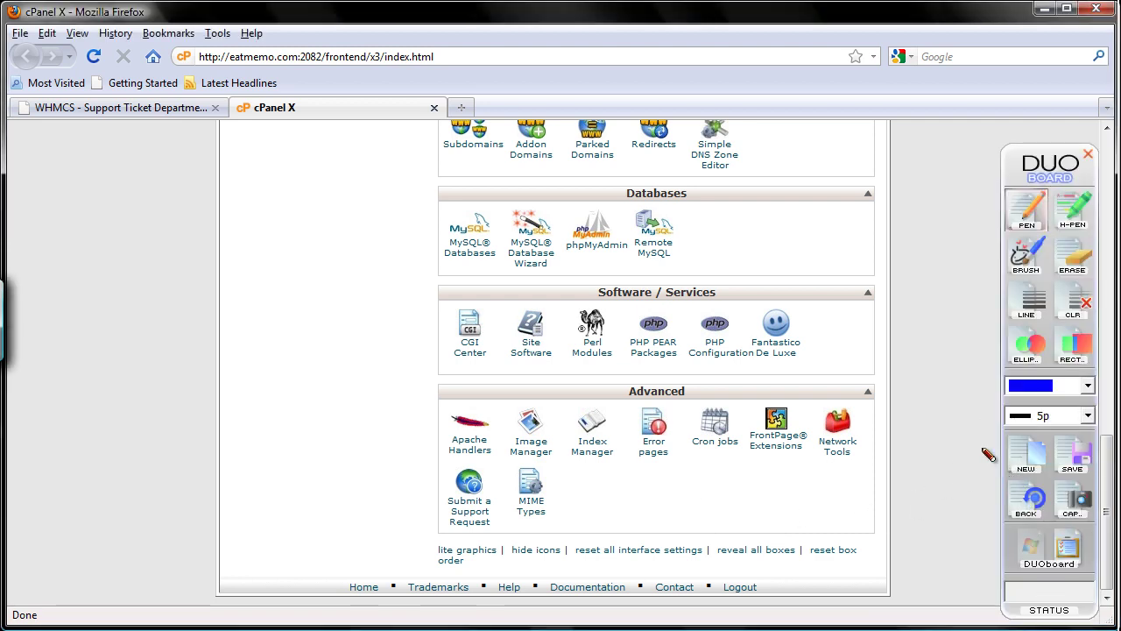
mouse_move(691, 453)
mouse_down()
mouse_move(712, 390)
mouse_move(694, 462)
mouse_up()
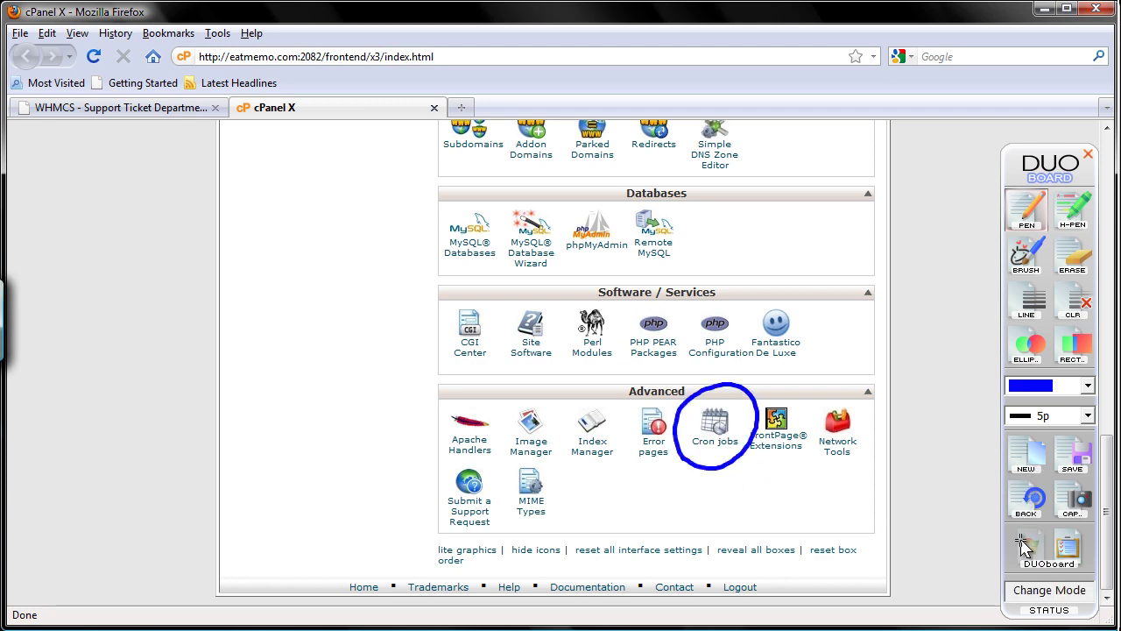
click(1048, 547)
click(715, 424)
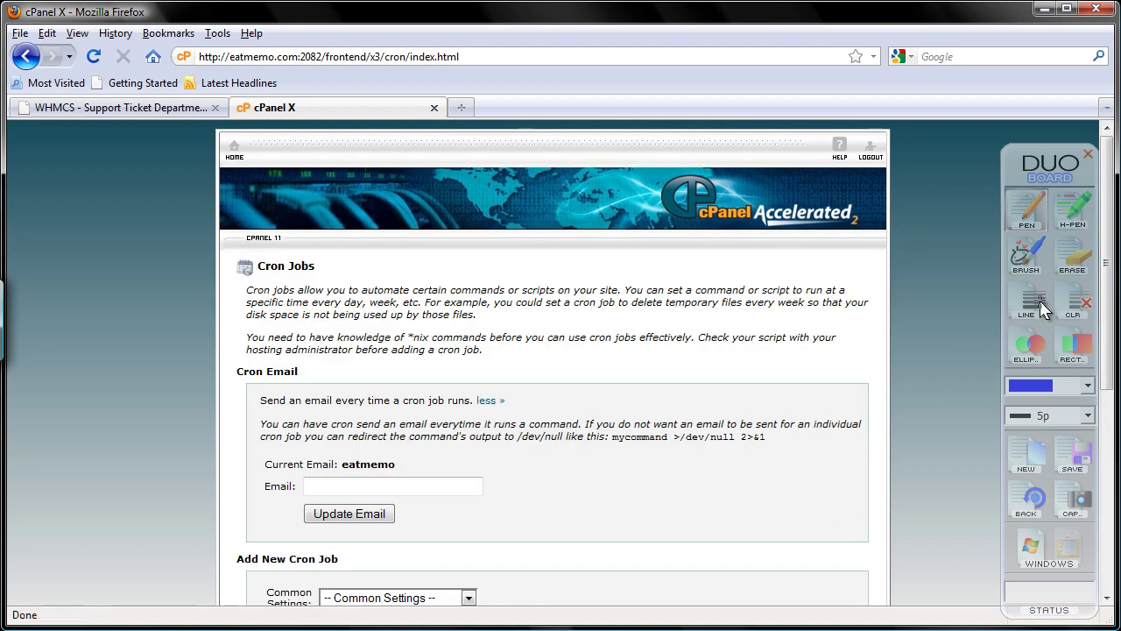
Add an every-5-minutes cron job with the pasted POP3 import command.
drag(1105, 359, 1109, 491)
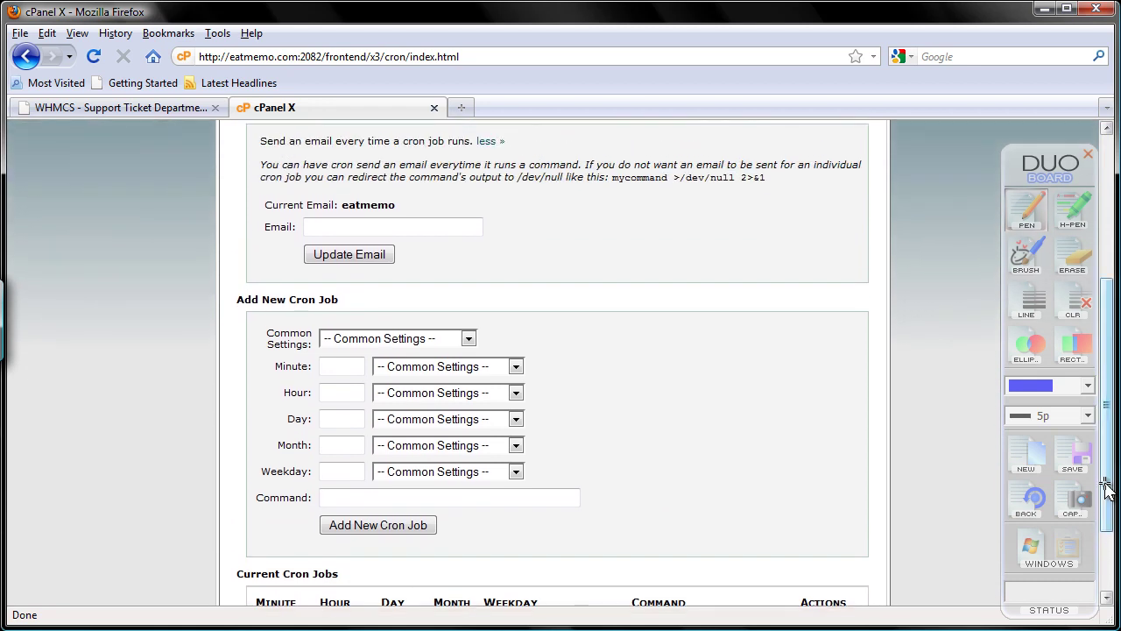
click(468, 339)
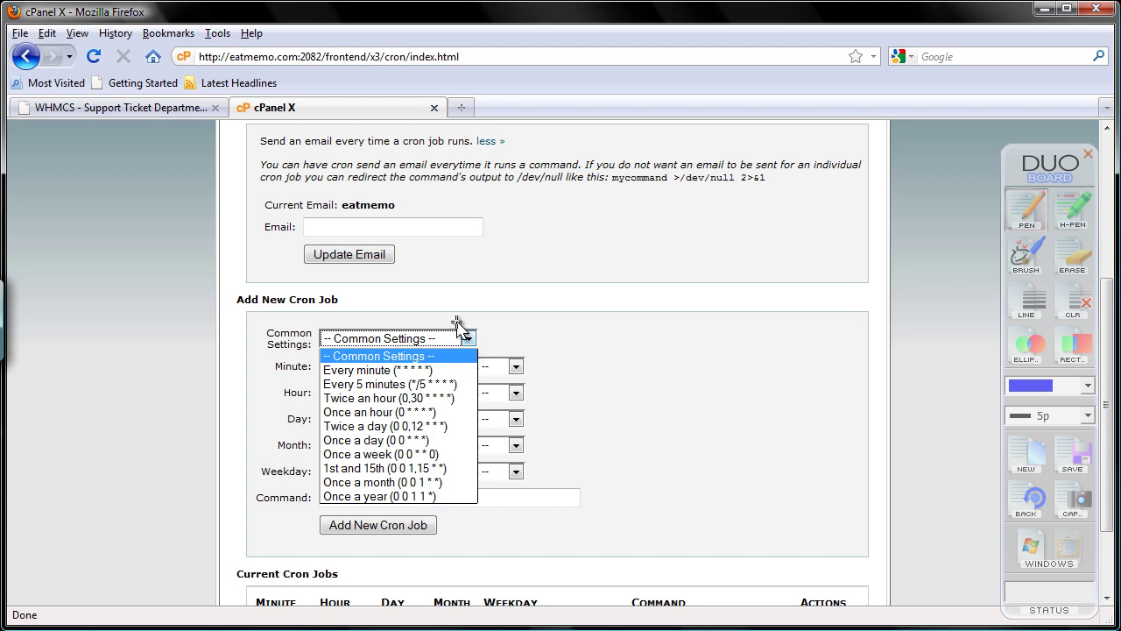
click(446, 383)
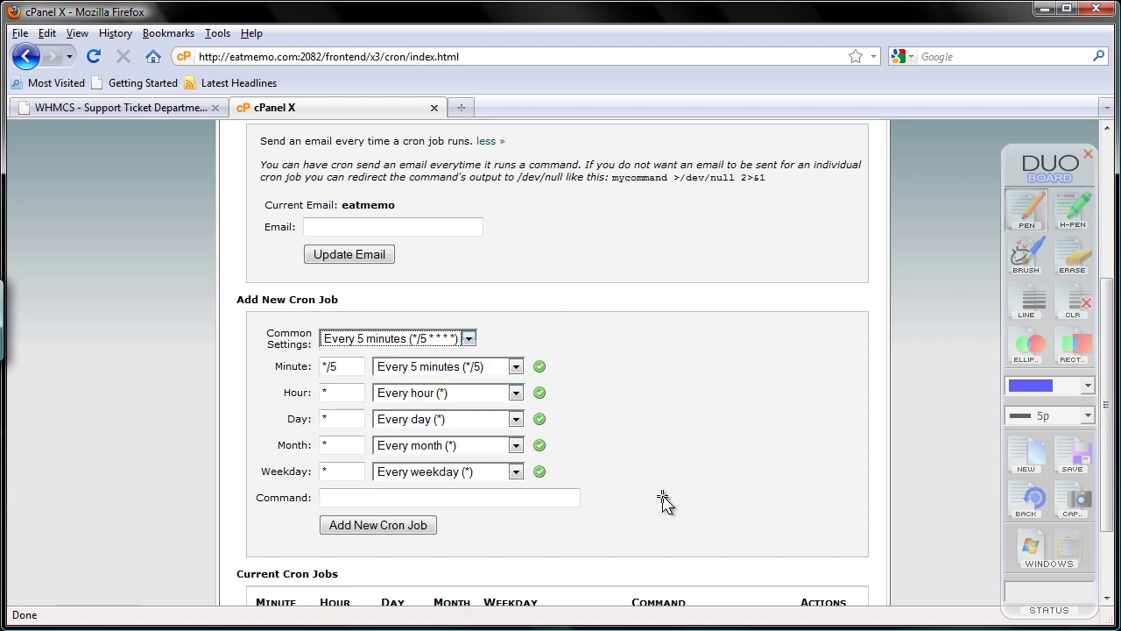
click(576, 498)
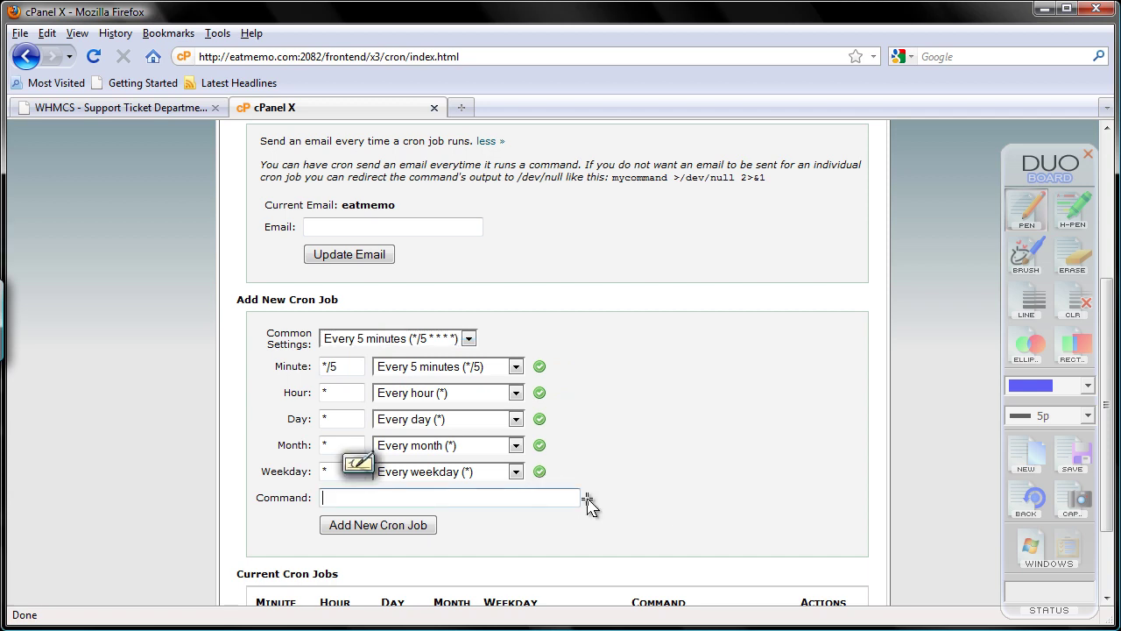
text(home/eatmemo/public_html/clients/pipe/pop.php)
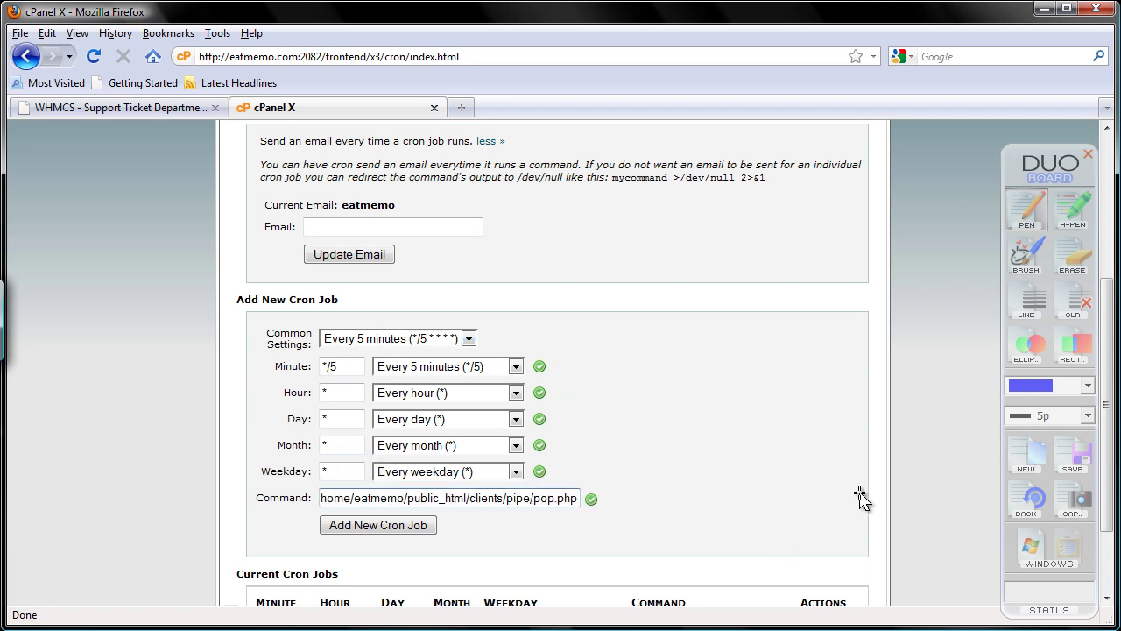
key(Home)
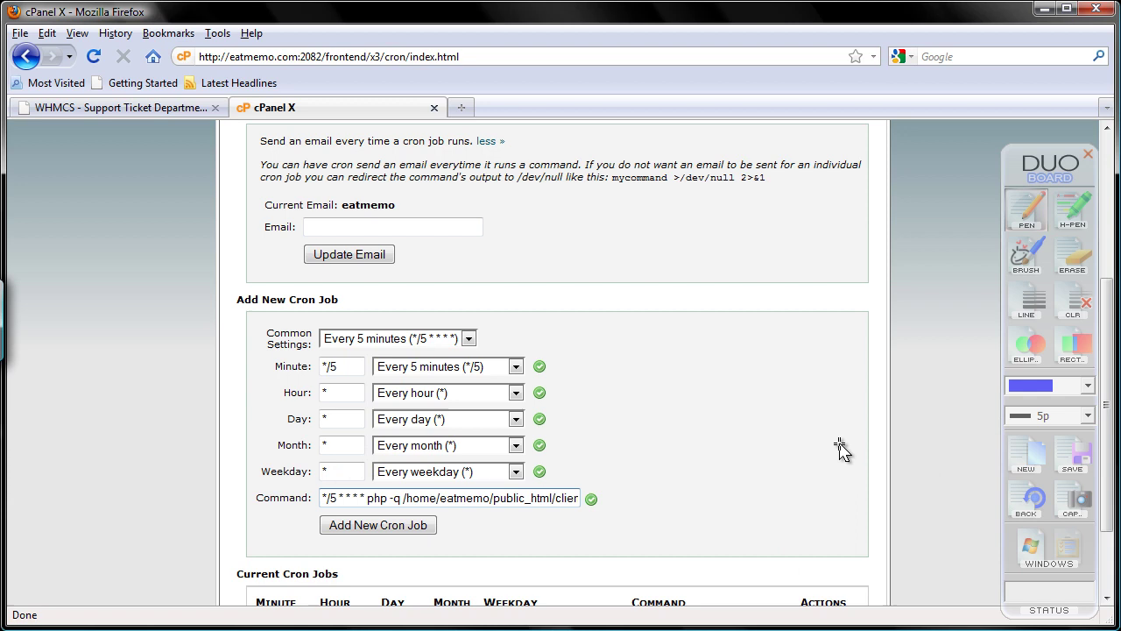
click(388, 525)
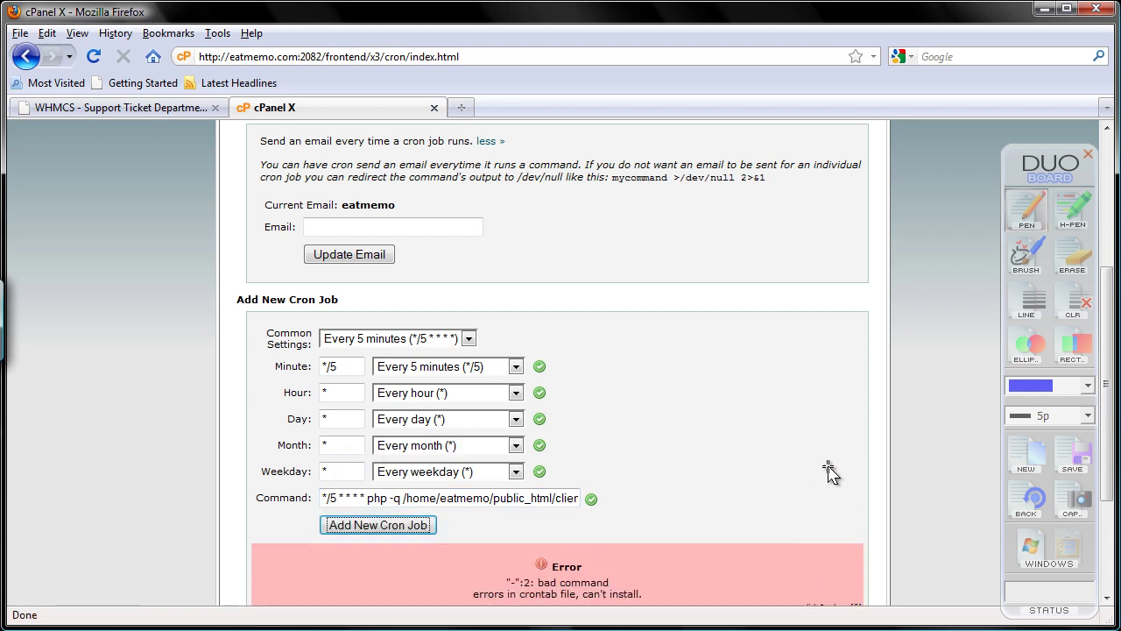
drag(1106, 380, 1109, 430)
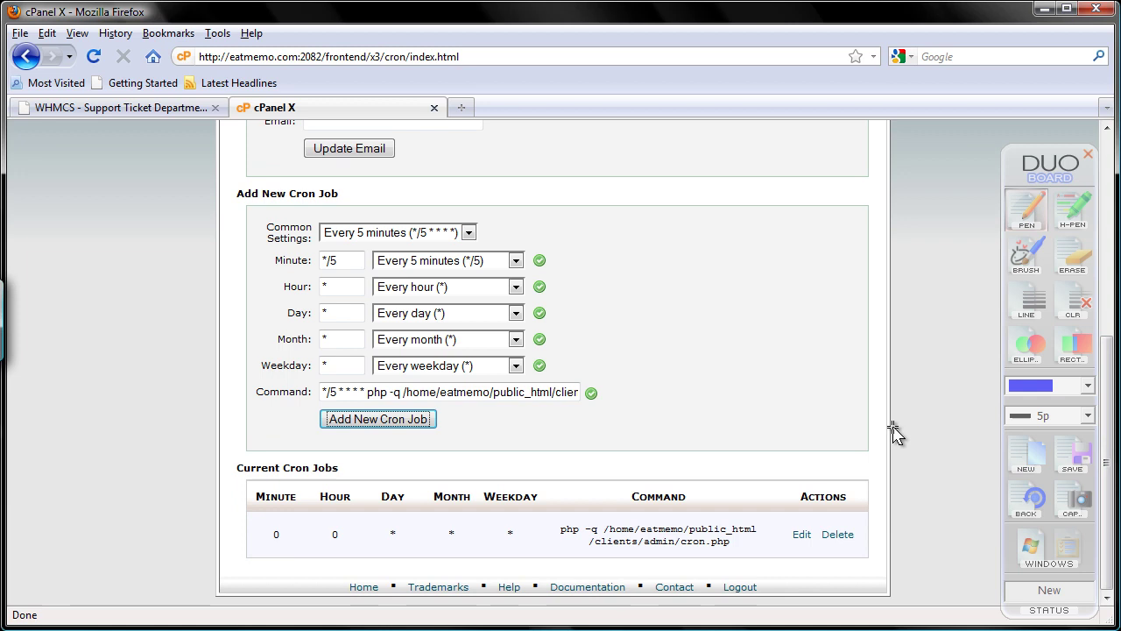
Check the pasted command text and resubmit the five-minute cron job.
click(407, 394)
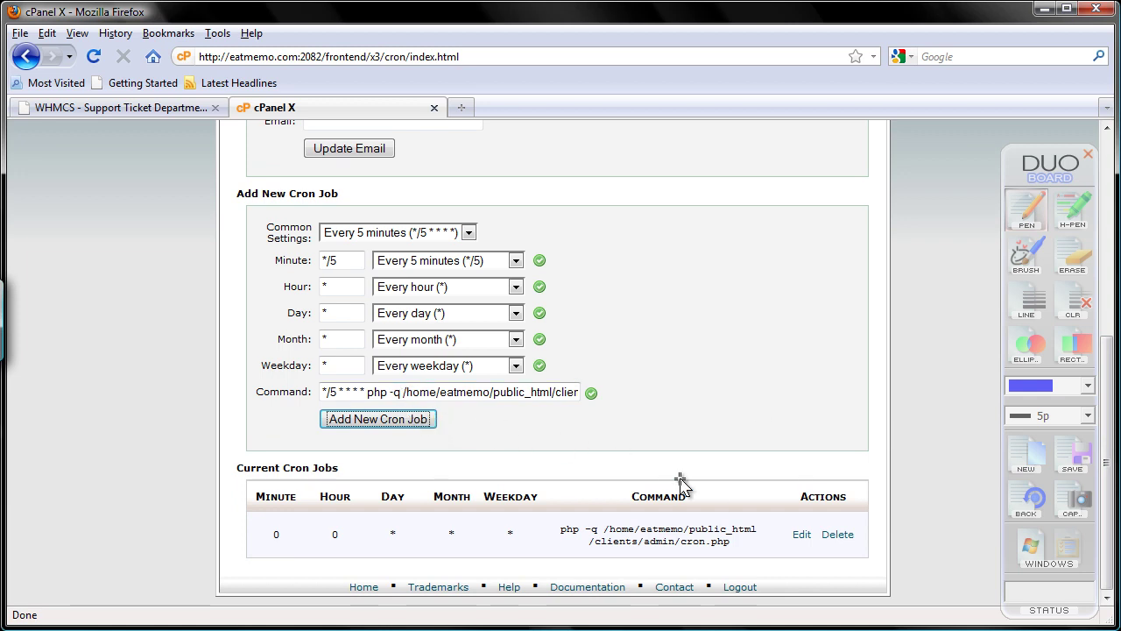
click(477, 390)
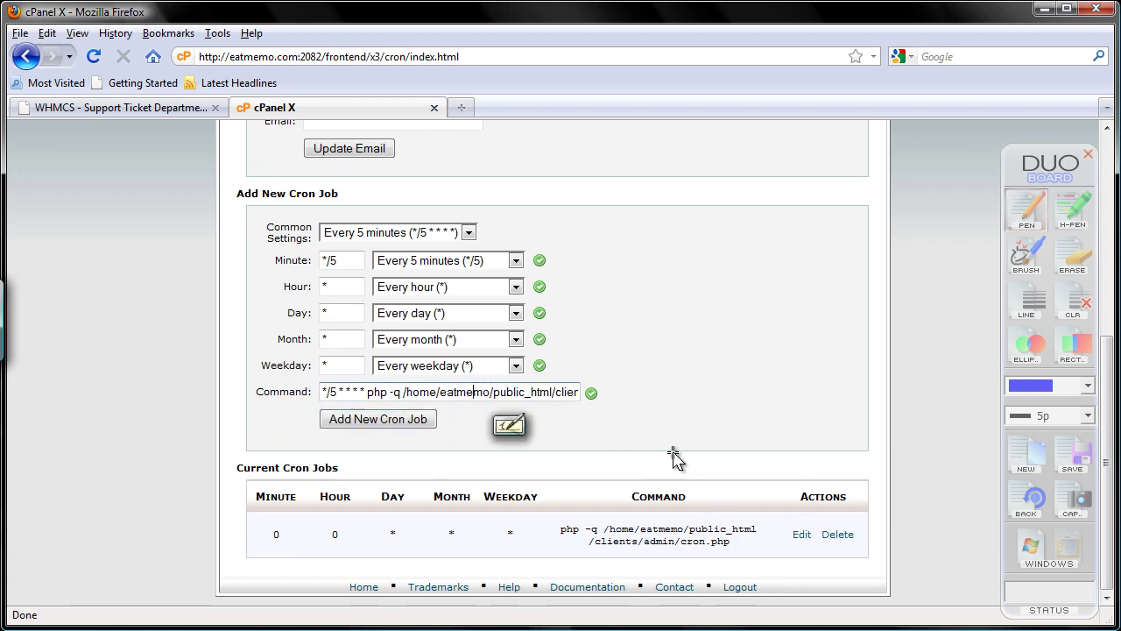
key(End)
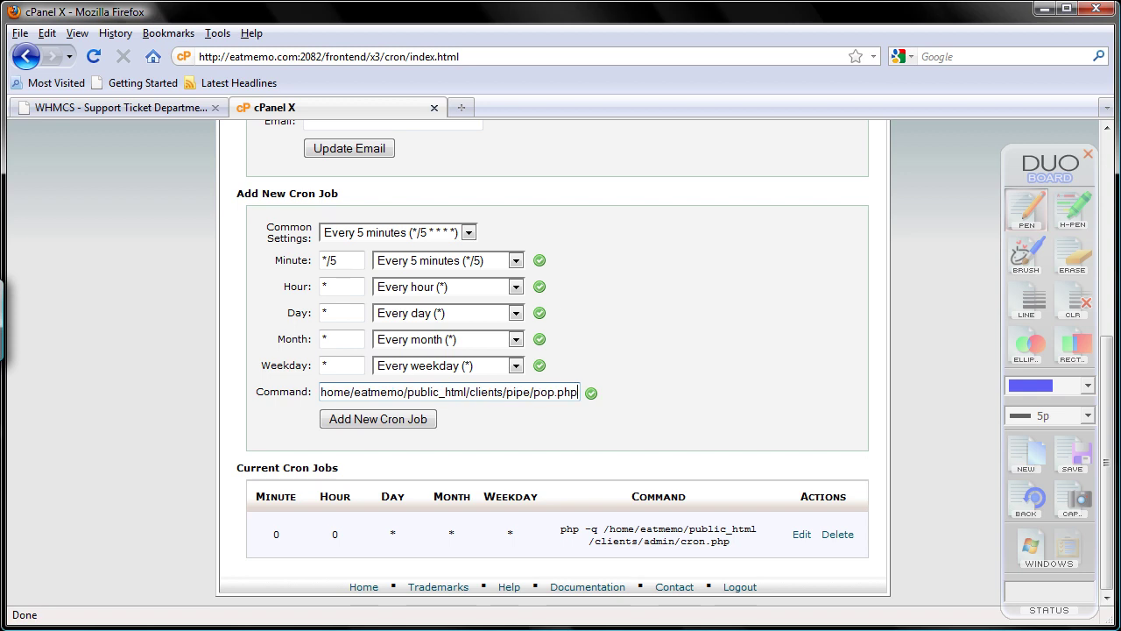
key(Home)
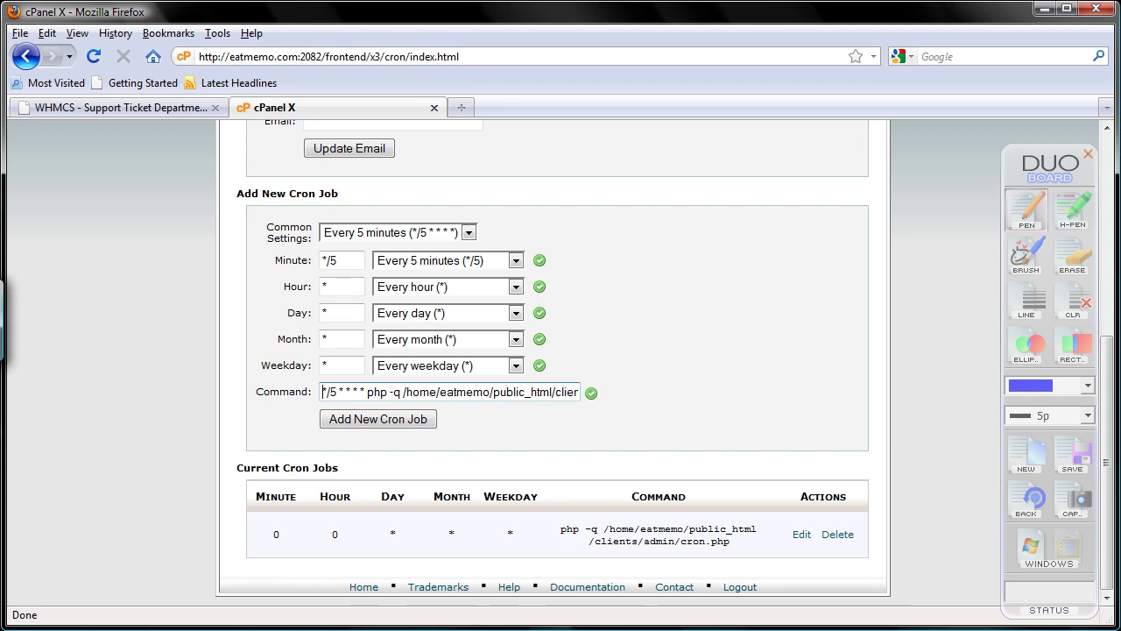
key(End)
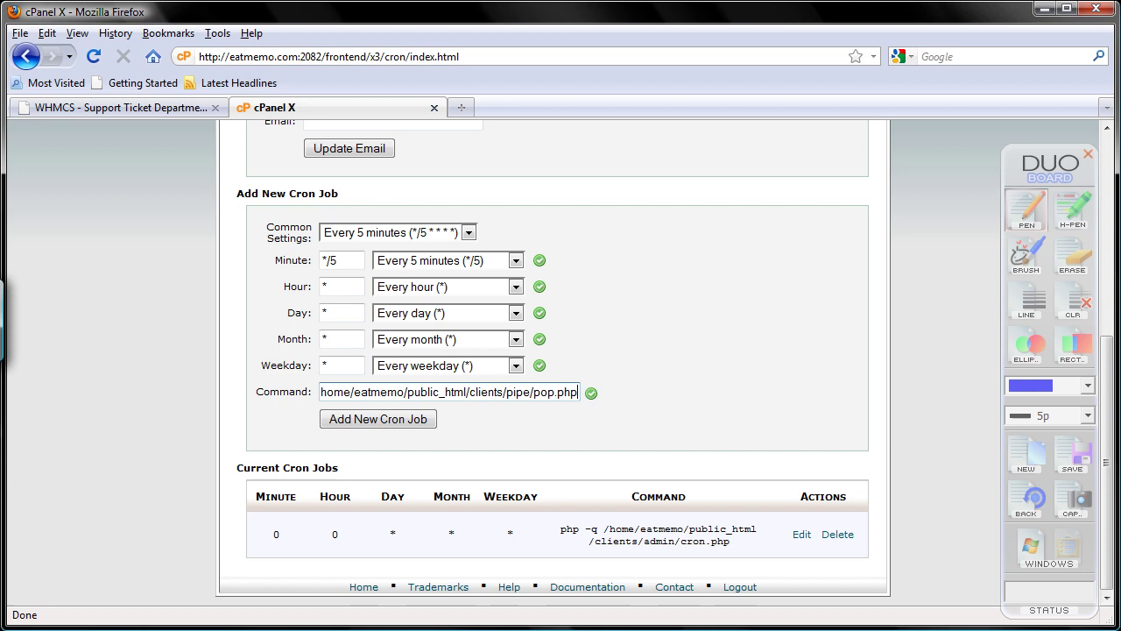
click(396, 424)
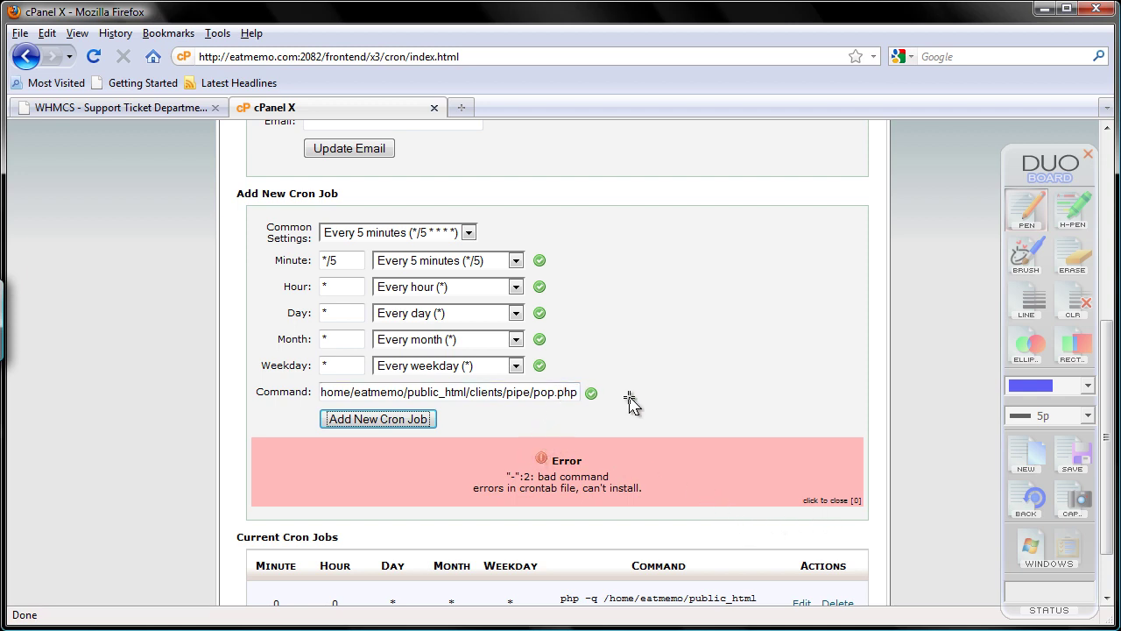
Retype the dash before q in the command and retry adding the job.
click(549, 392)
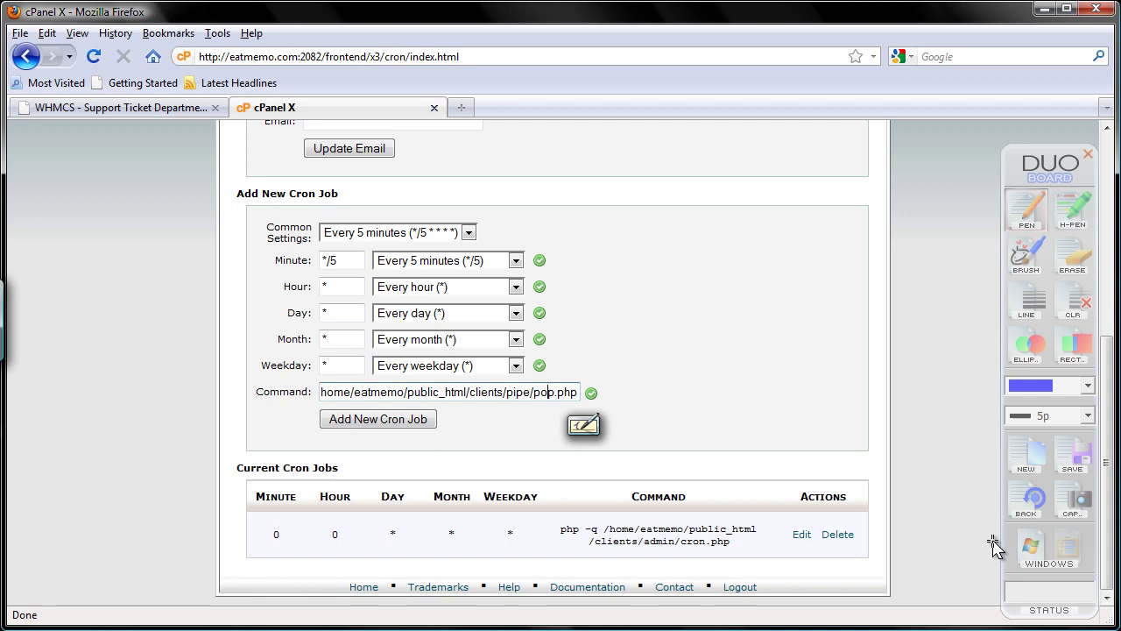
key(Home)
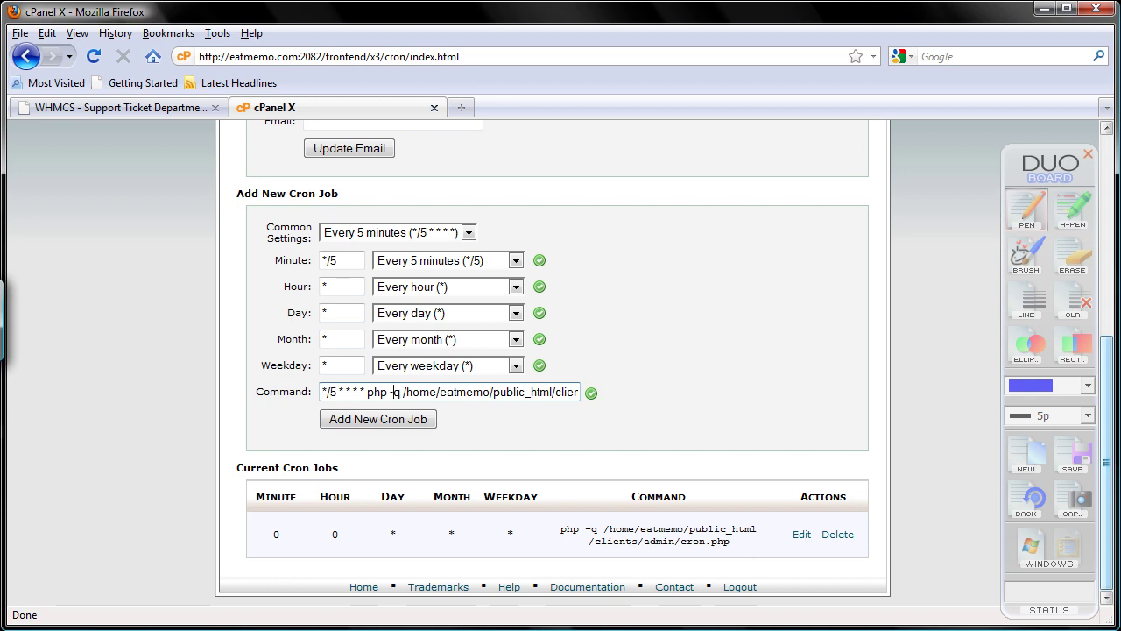
key(BackSpace)
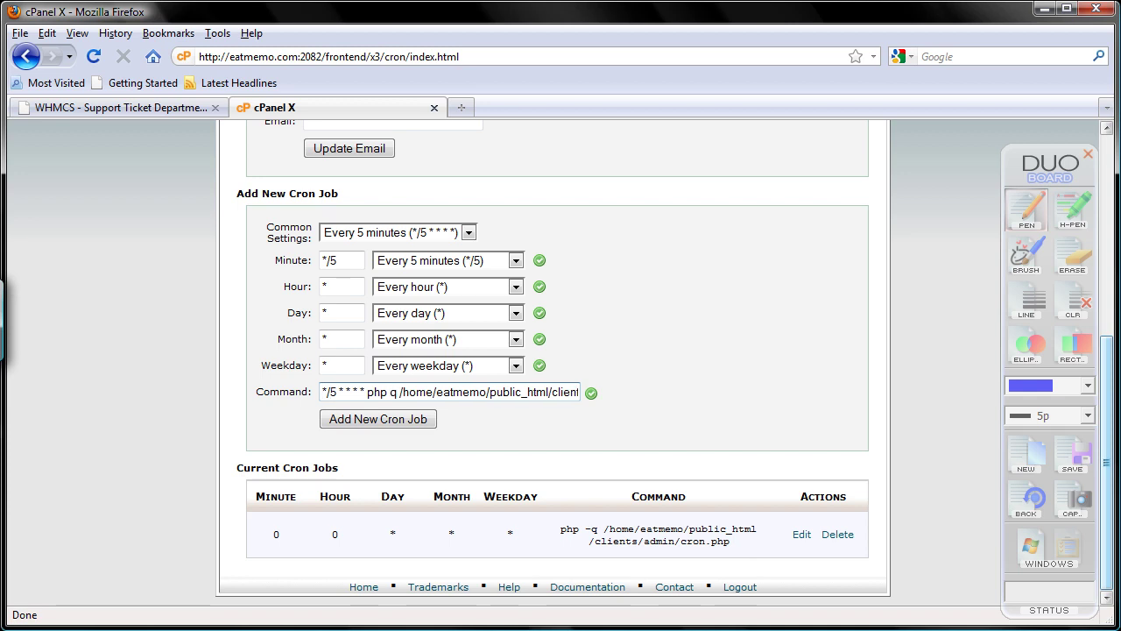
text(-)
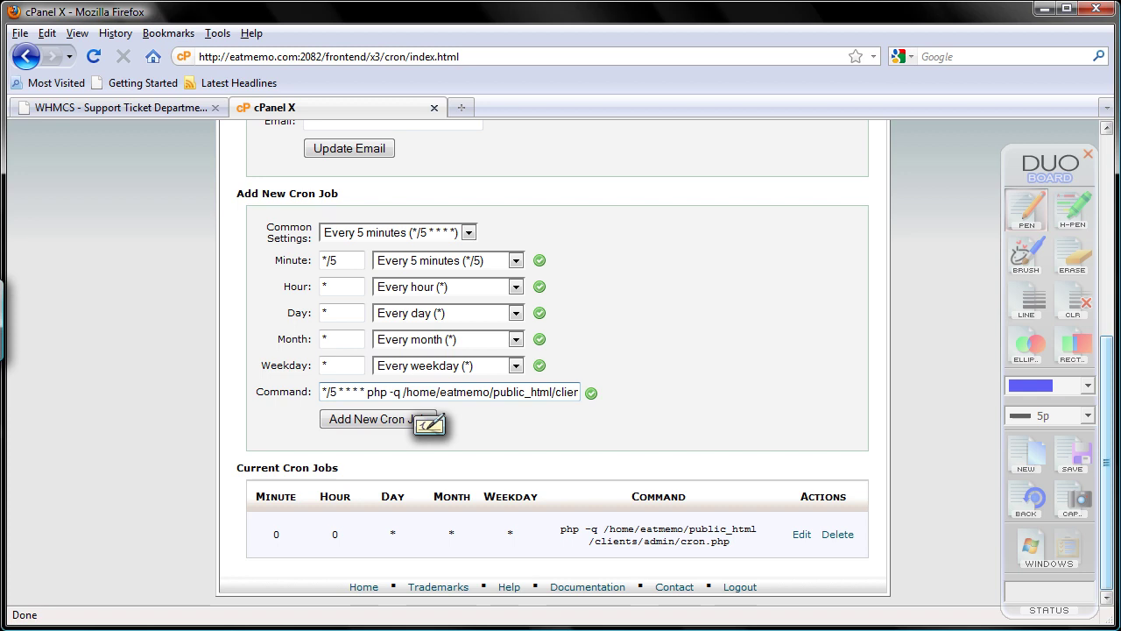
click(380, 421)
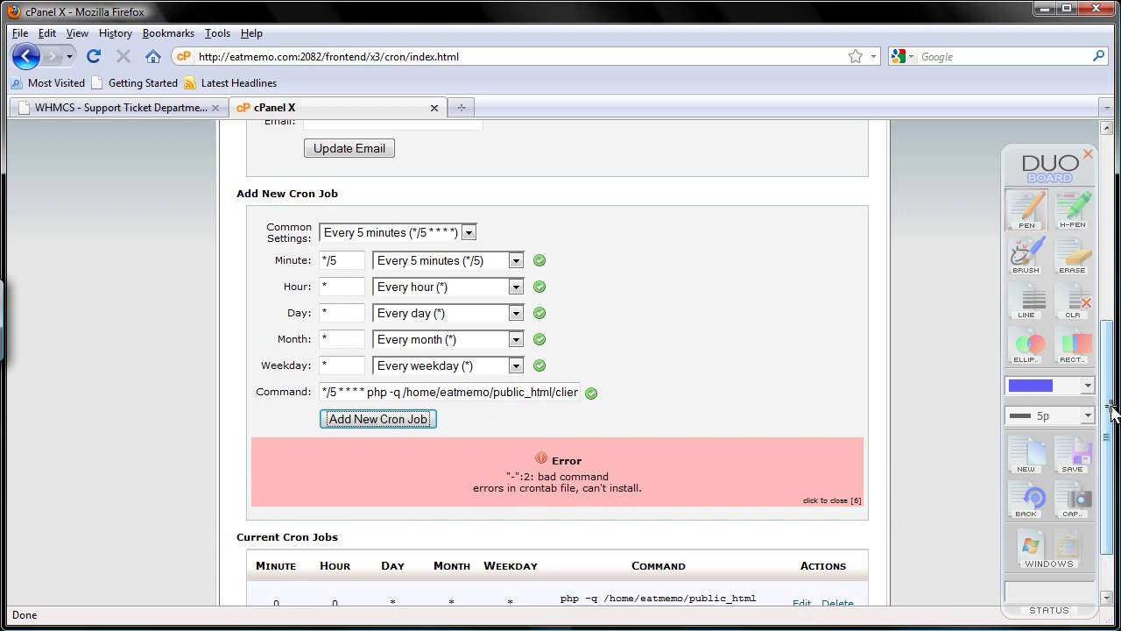
Remove the '*/5 * * * *' prefix from the command and add the cron job.
drag(1111, 410, 1078, 457)
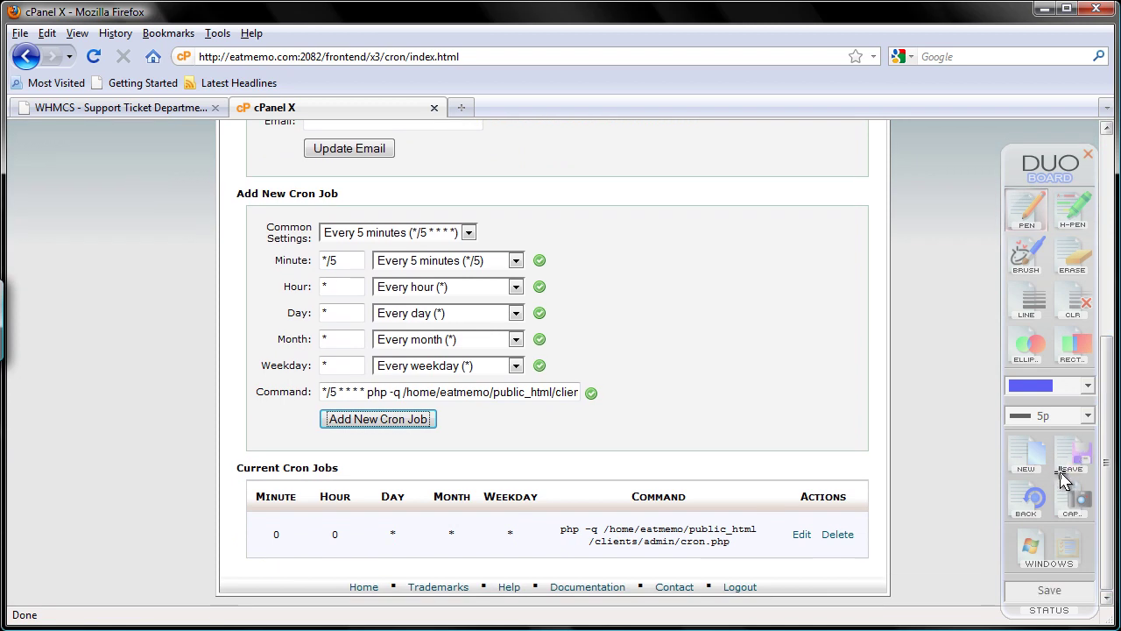
click(367, 391)
key(BackSpace)
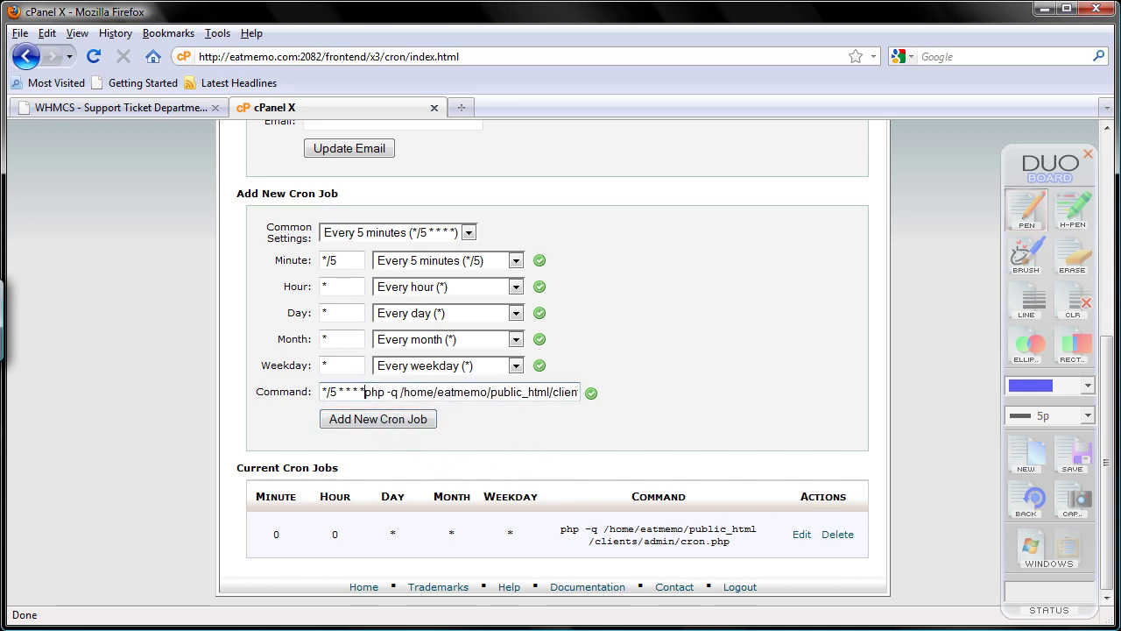
key(BackSpace)
key(BackSpace)
key(BackSpace)
key(BackSpace)
key(BackSpace)
key(BackSpace)
key(BackSpace)
key(BackSpace)
key(BackSpace)
key(BackSpace)
key(BackSpace)
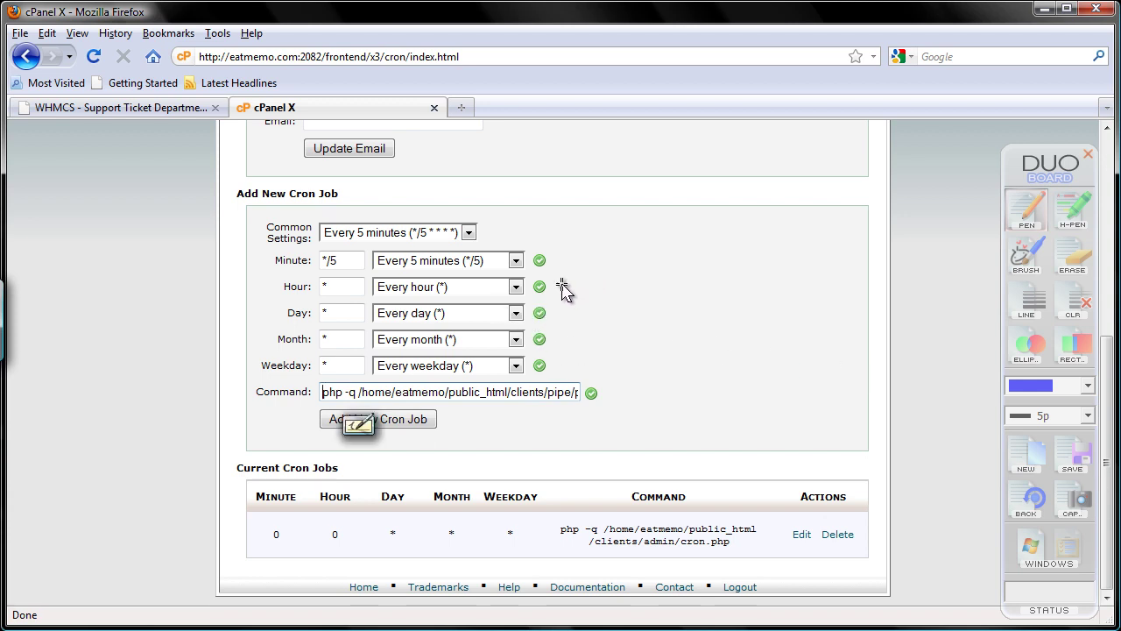
click(411, 419)
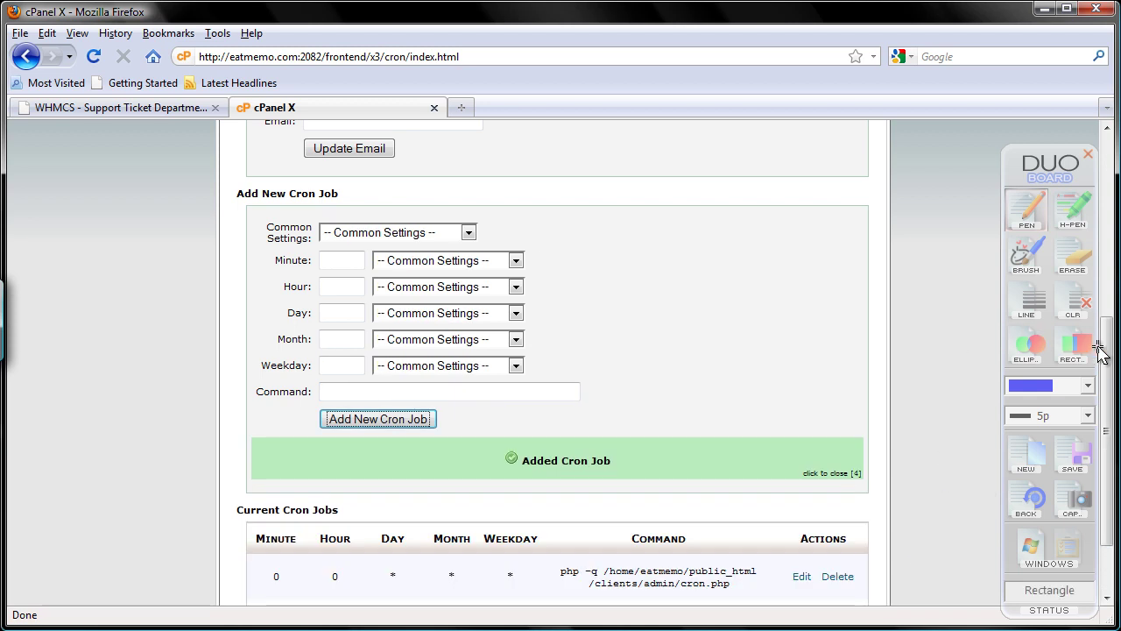
Circle the existing cron.php job and the new pop.php job in the cron list.
drag(1104, 375, 1102, 476)
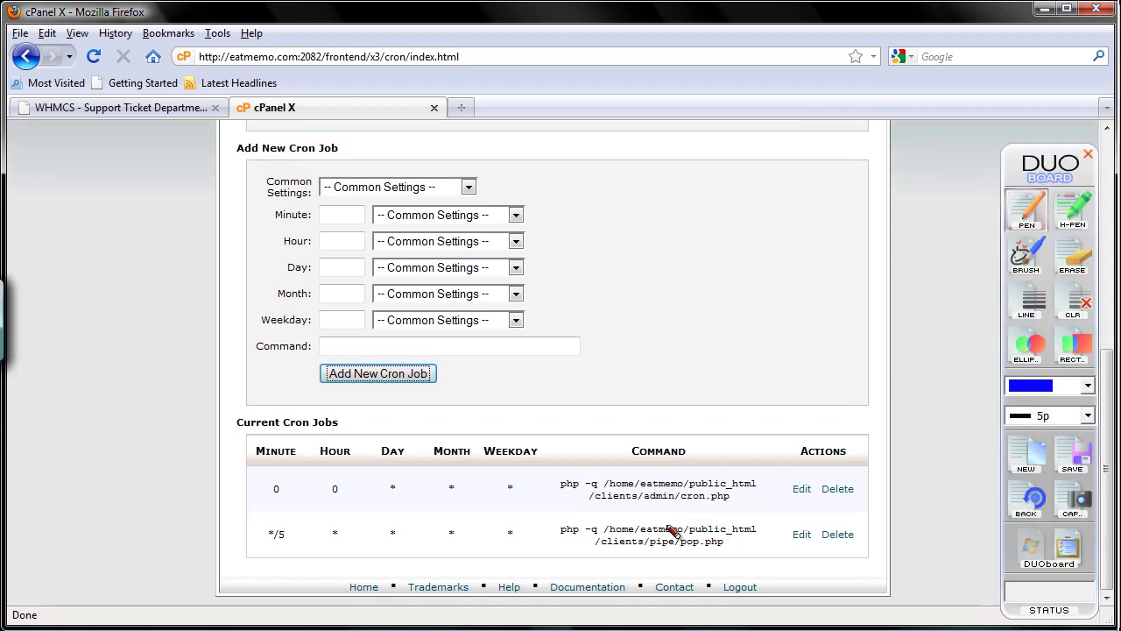
mouse_move(603, 473)
mouse_down()
mouse_move(578, 508)
mouse_move(779, 512)
mouse_move(594, 446)
mouse_up()
click(1029, 464)
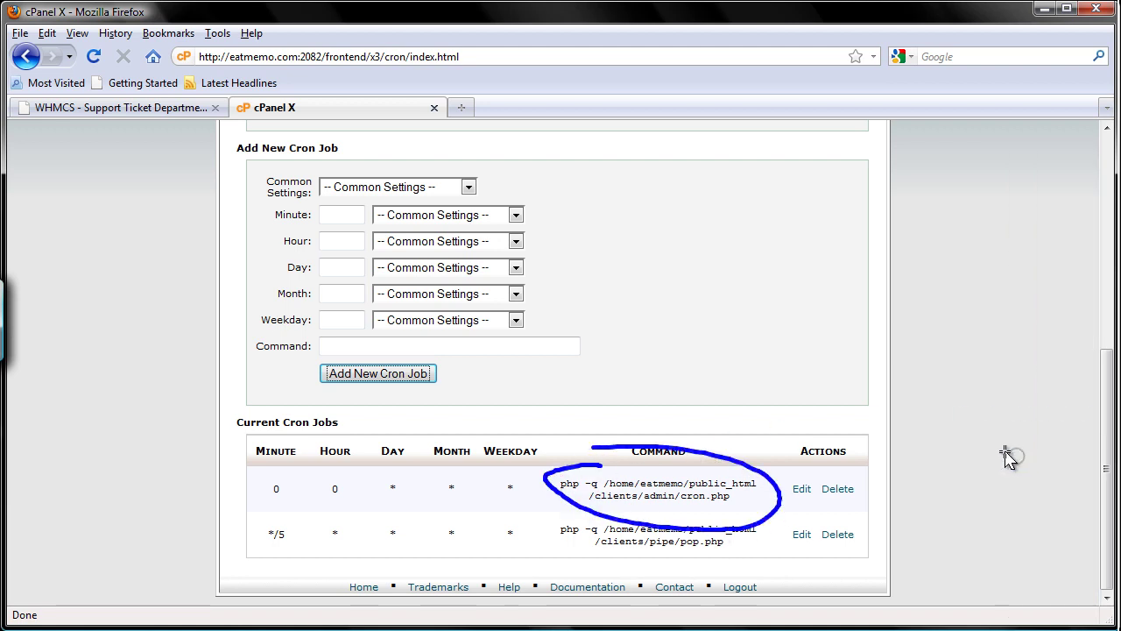
mouse_move(594, 518)
mouse_down()
mouse_move(587, 568)
mouse_move(793, 552)
mouse_move(574, 511)
mouse_up()
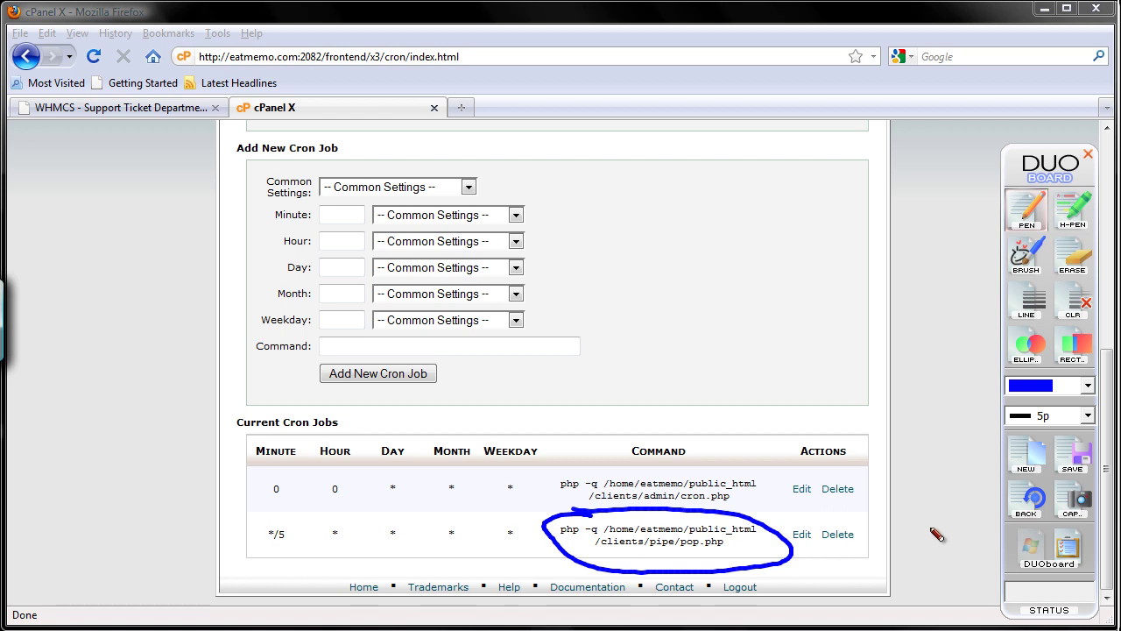
click(1028, 471)
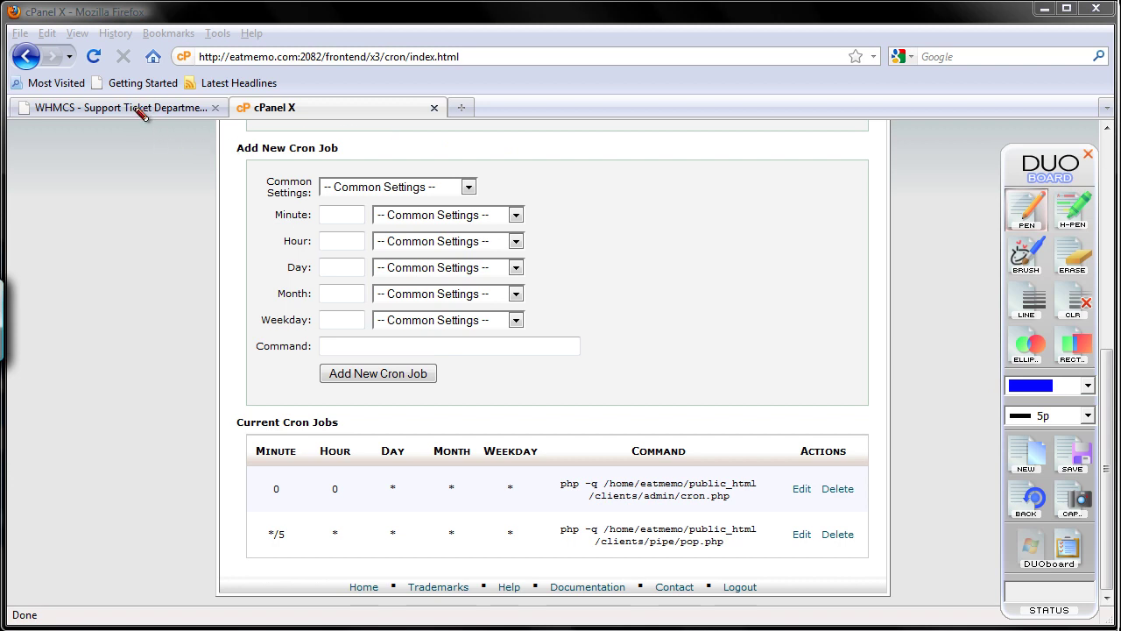
click(1065, 547)
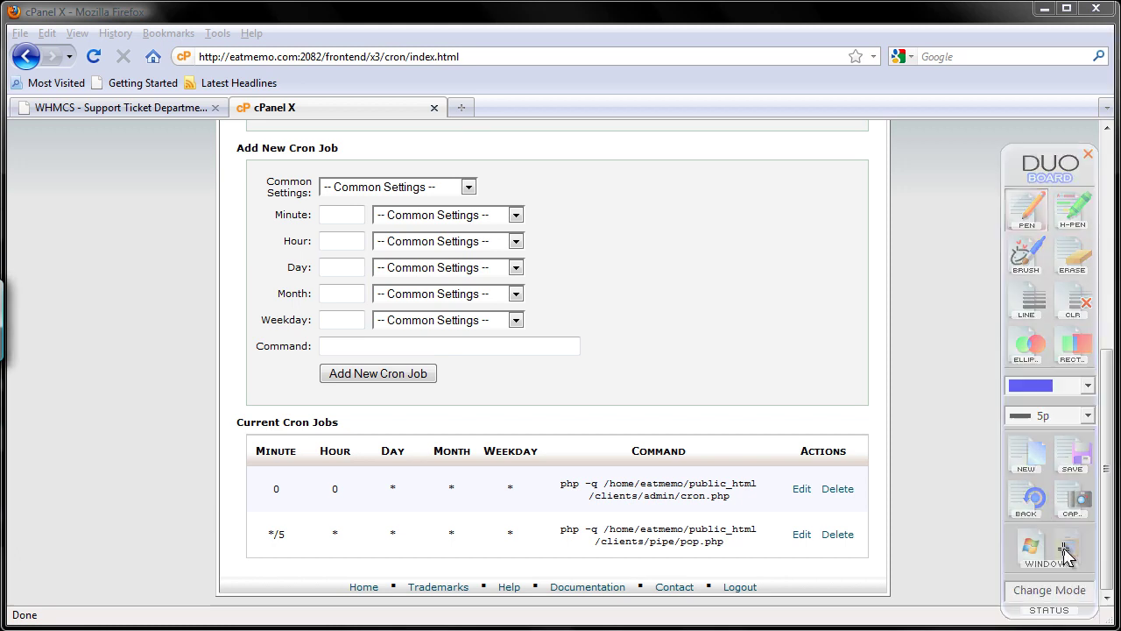
click(132, 109)
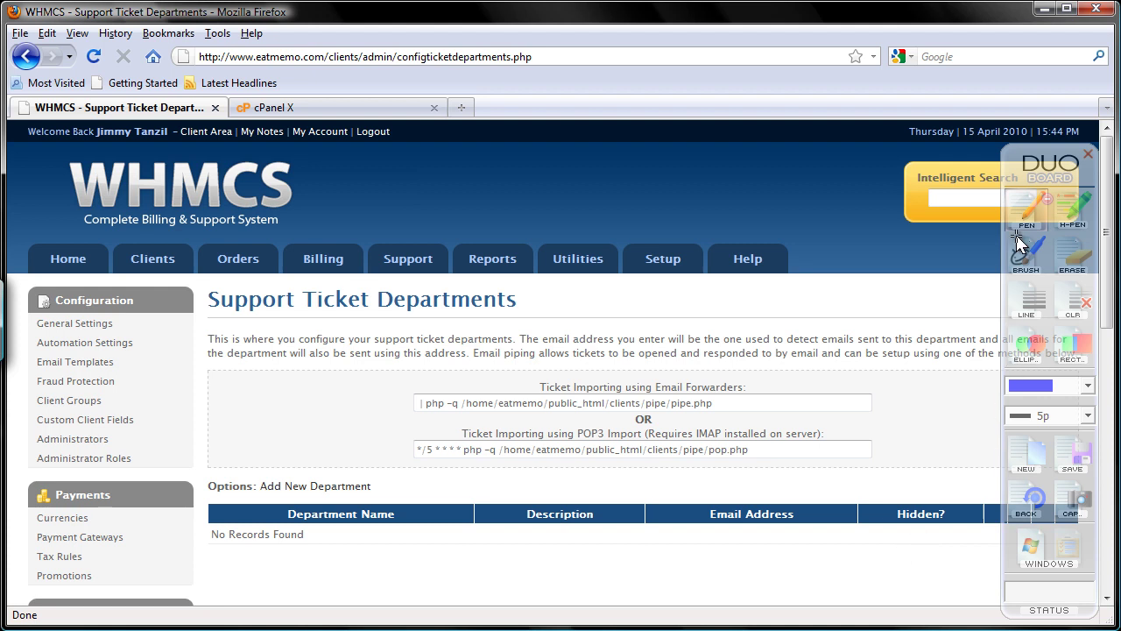
click(1070, 547)
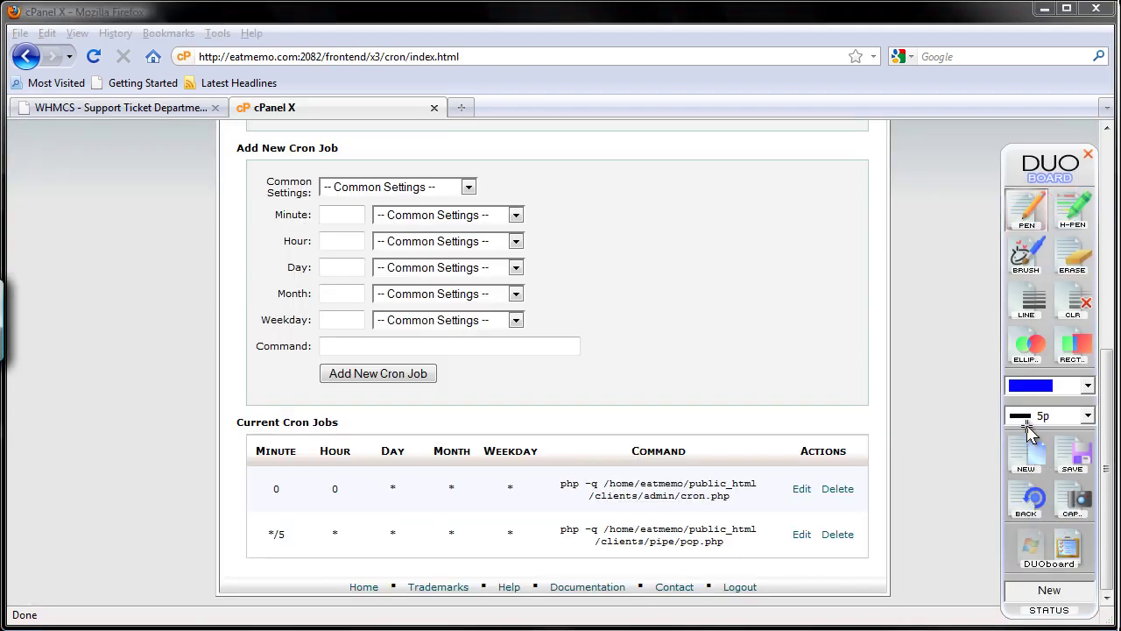
key(ctrl+Tab)
key(ctrl+shift+d)
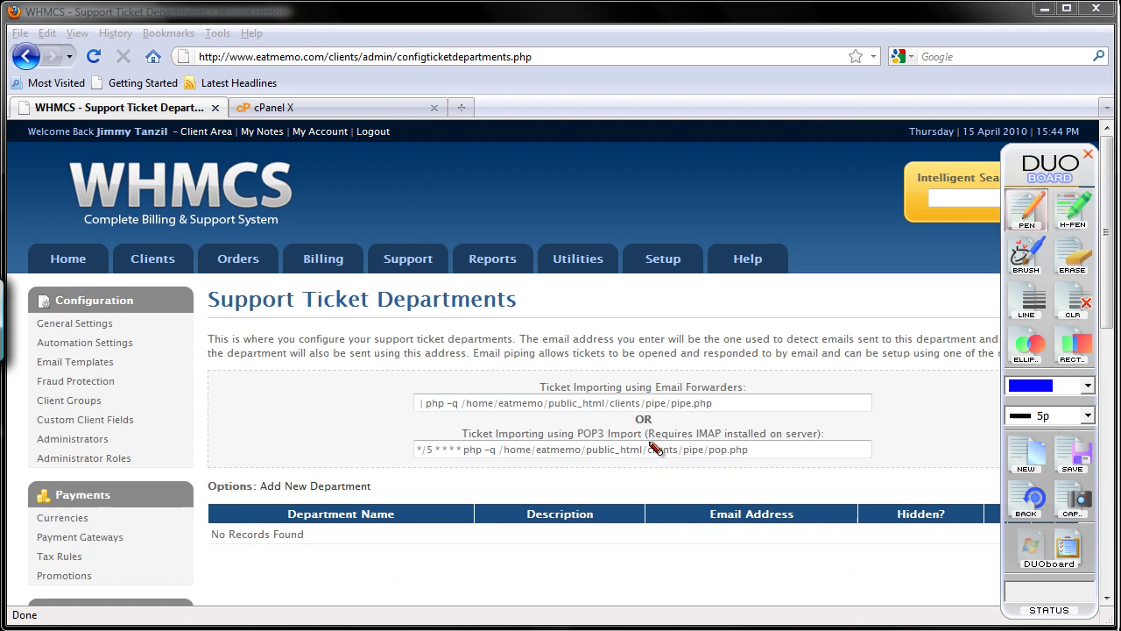
mouse_move(647, 442)
mouse_down()
mouse_move(832, 446)
mouse_move(734, 419)
mouse_move(645, 435)
mouse_up()
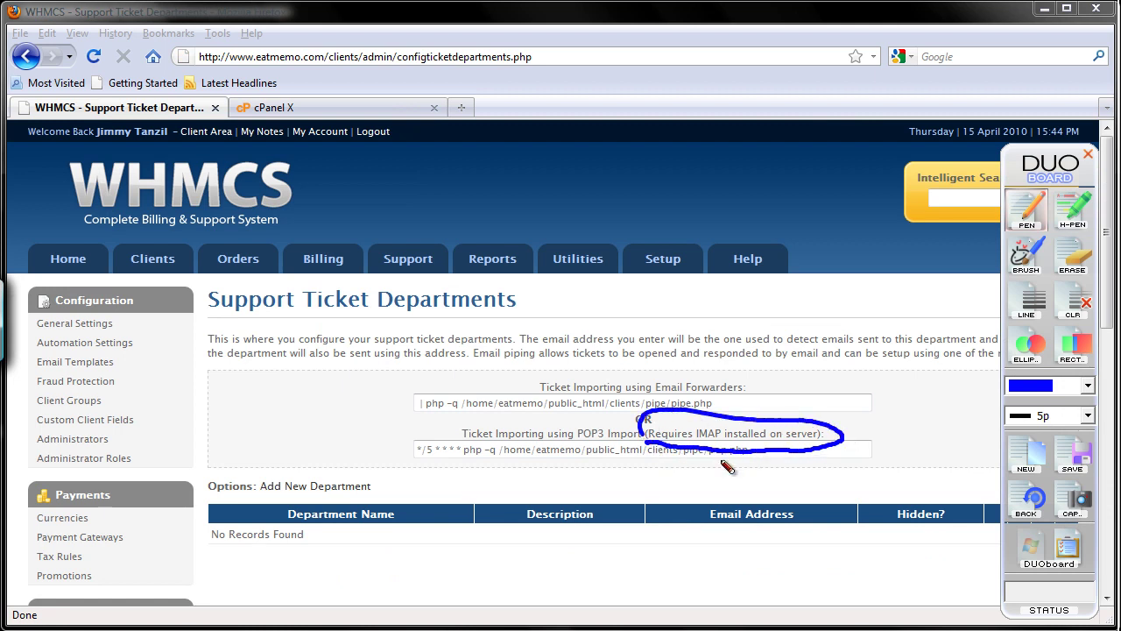
click(1028, 461)
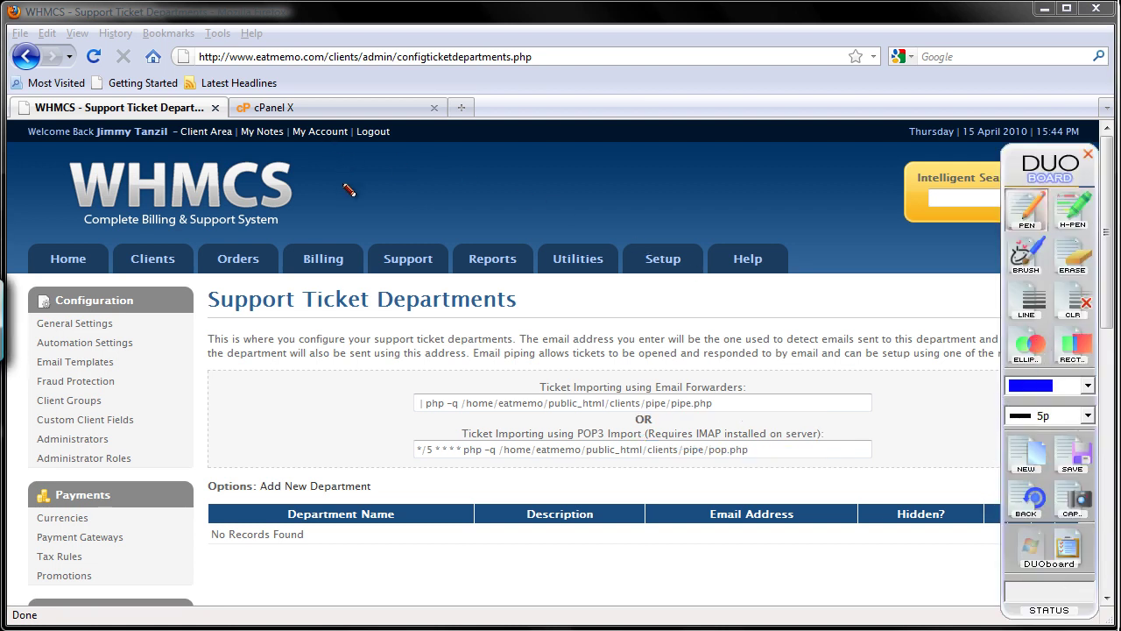
click(1037, 550)
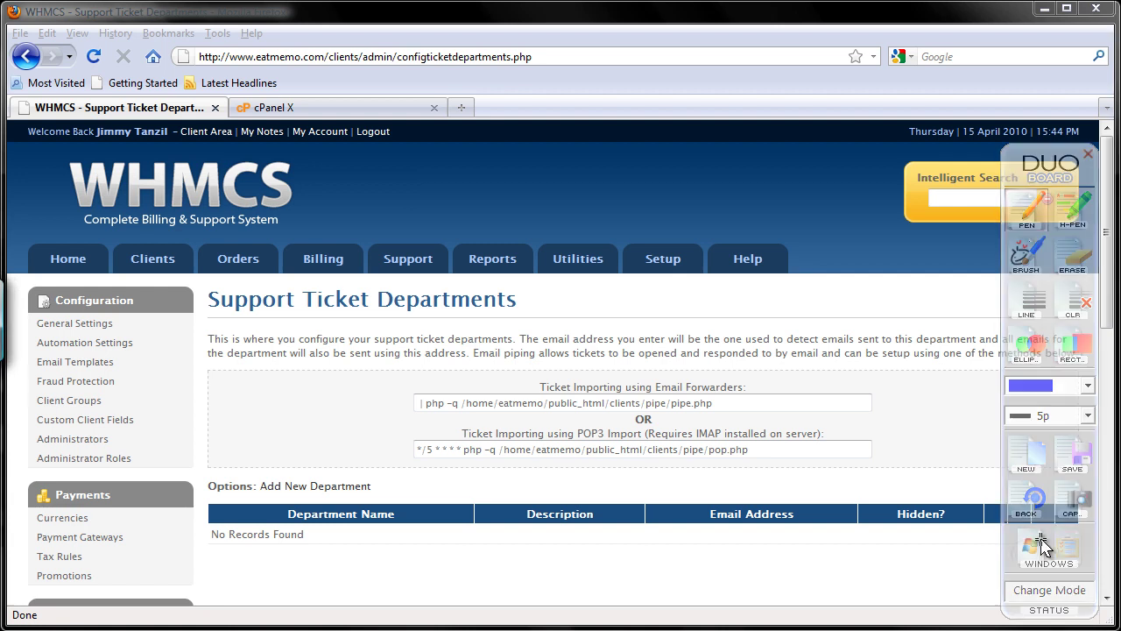
click(333, 108)
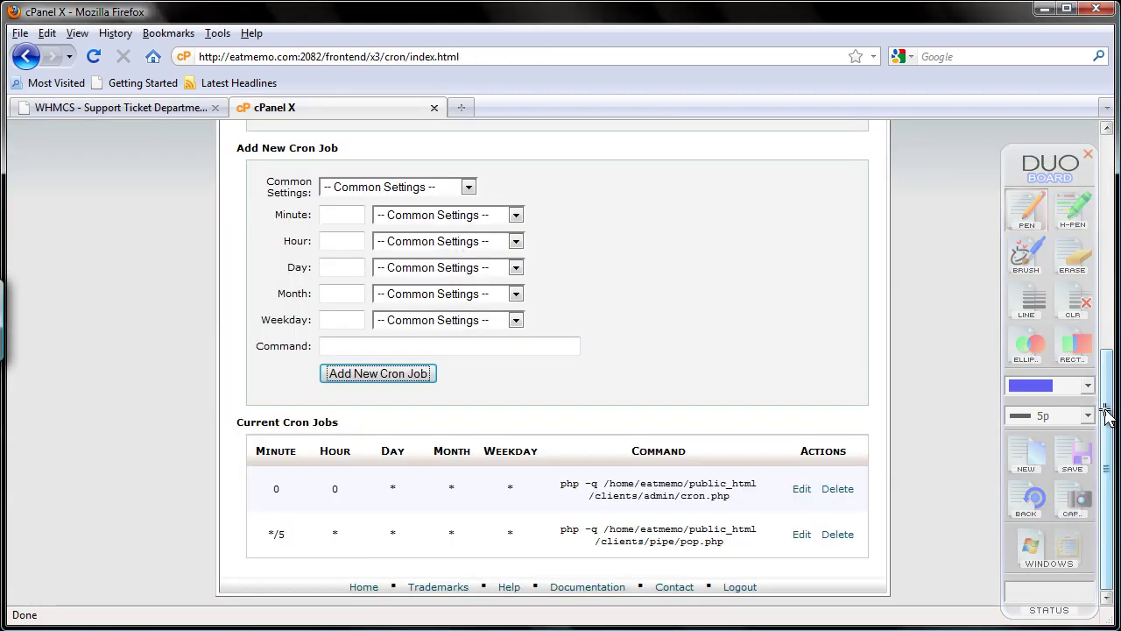
Return to the cPanel home page, highlight File Manager, and open it in a new tab.
drag(1105, 415, 1092, 368)
scroll(1091, 262, up, 3)
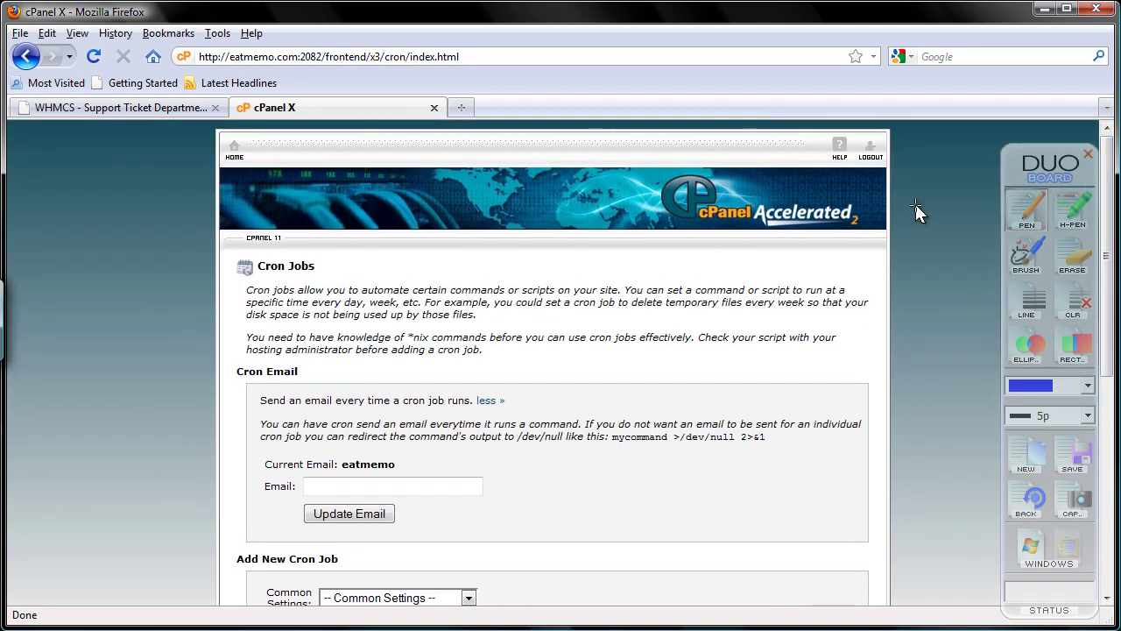
click(235, 154)
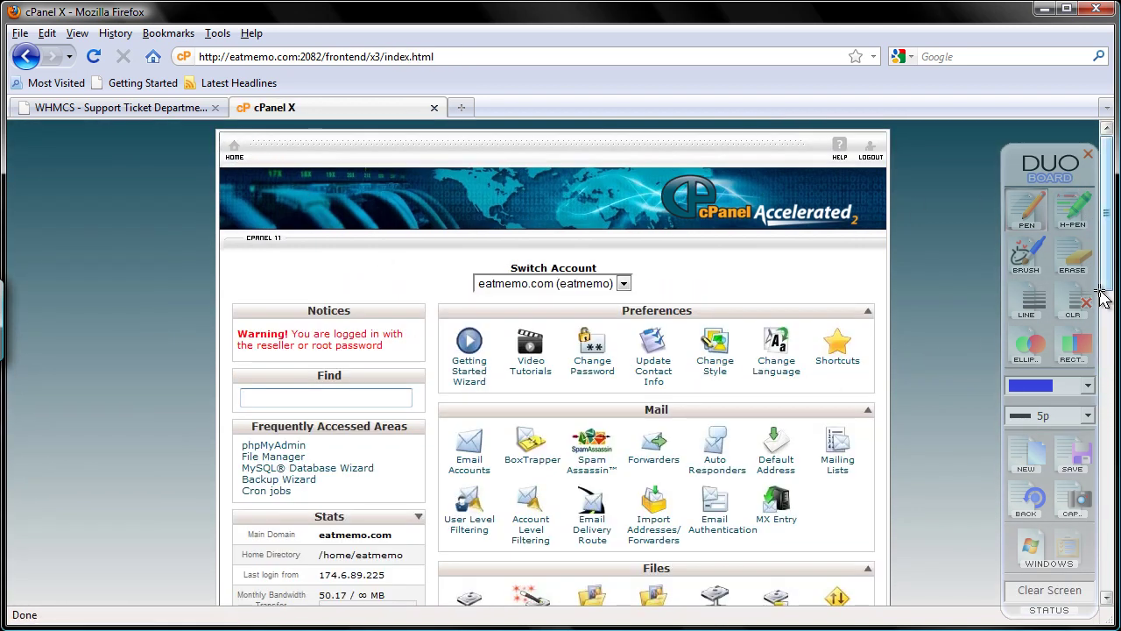
drag(1107, 284, 1114, 373)
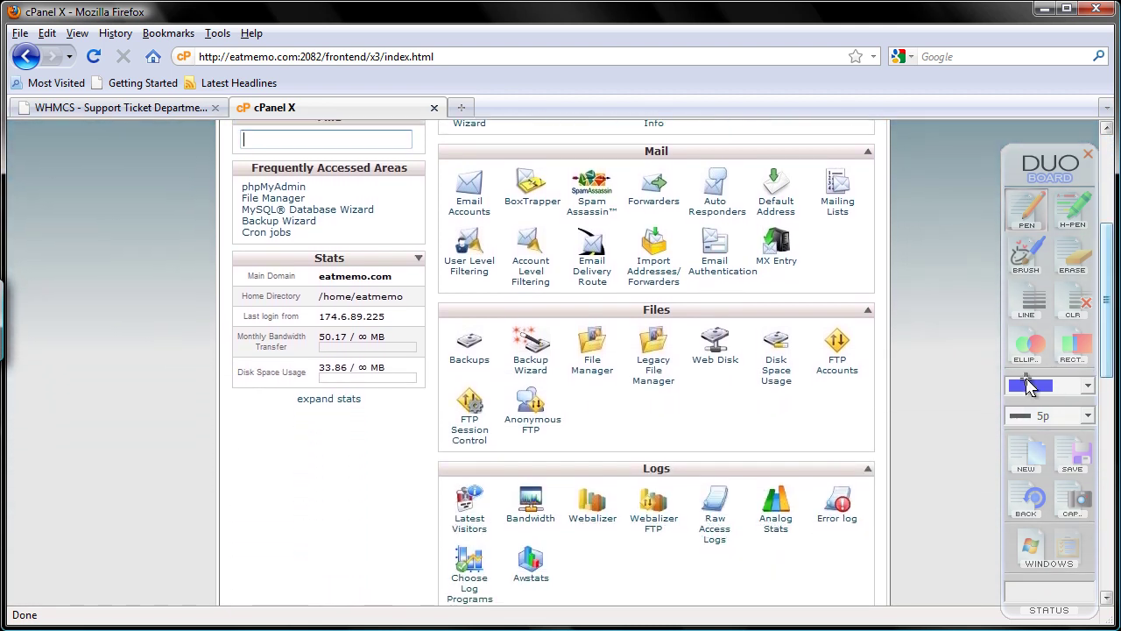
click(1027, 454)
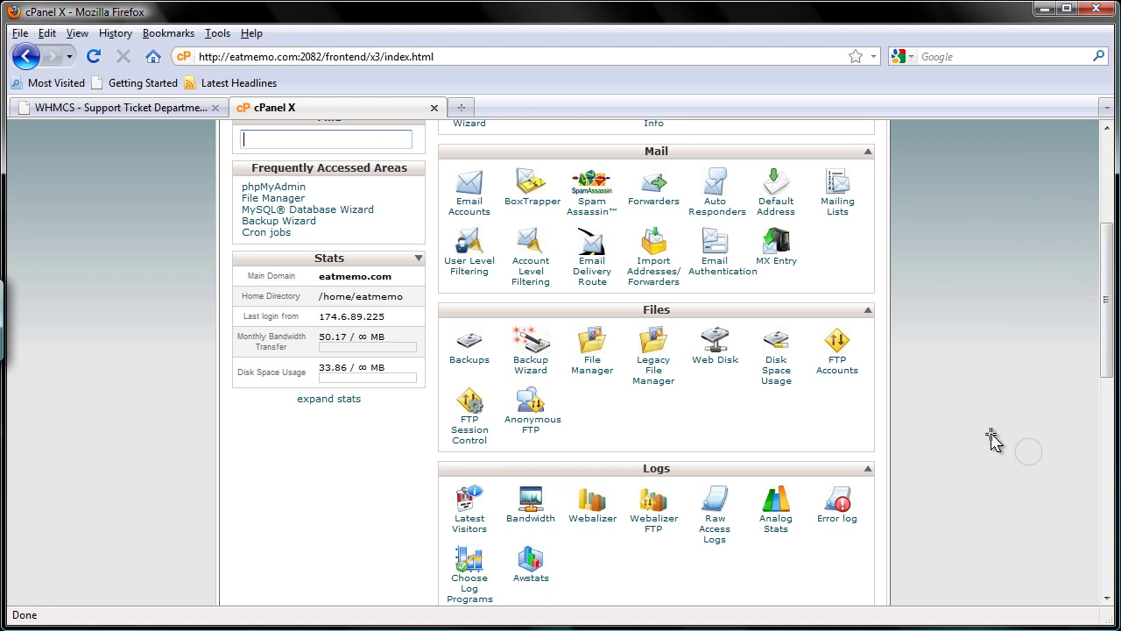
mouse_move(565, 398)
mouse_down()
mouse_move(618, 317)
mouse_move(568, 396)
mouse_up()
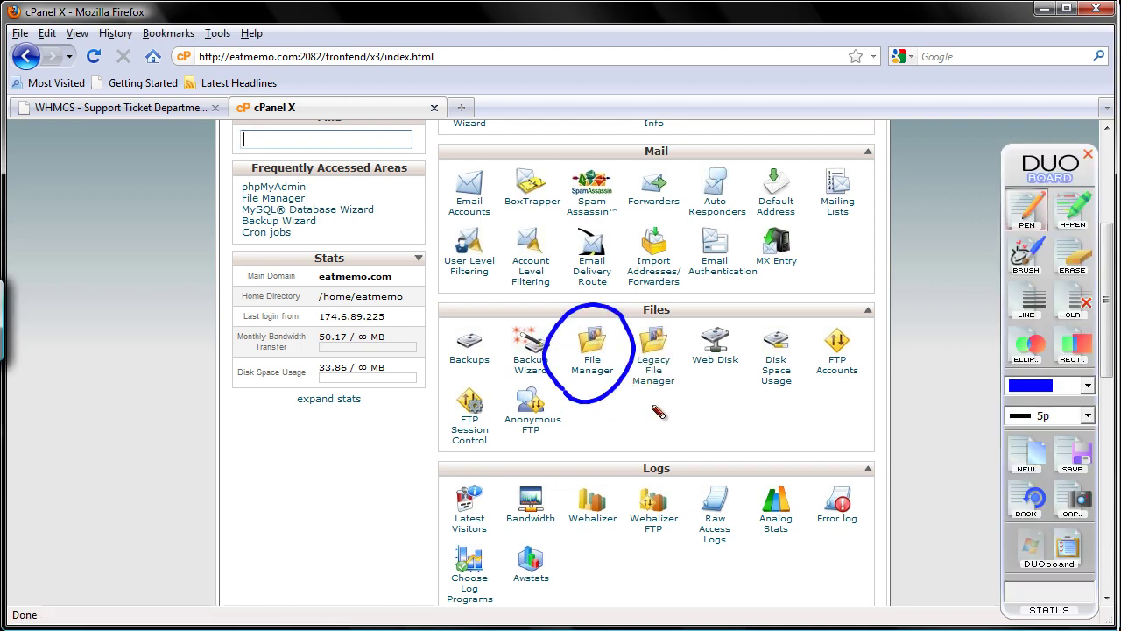
click(1028, 456)
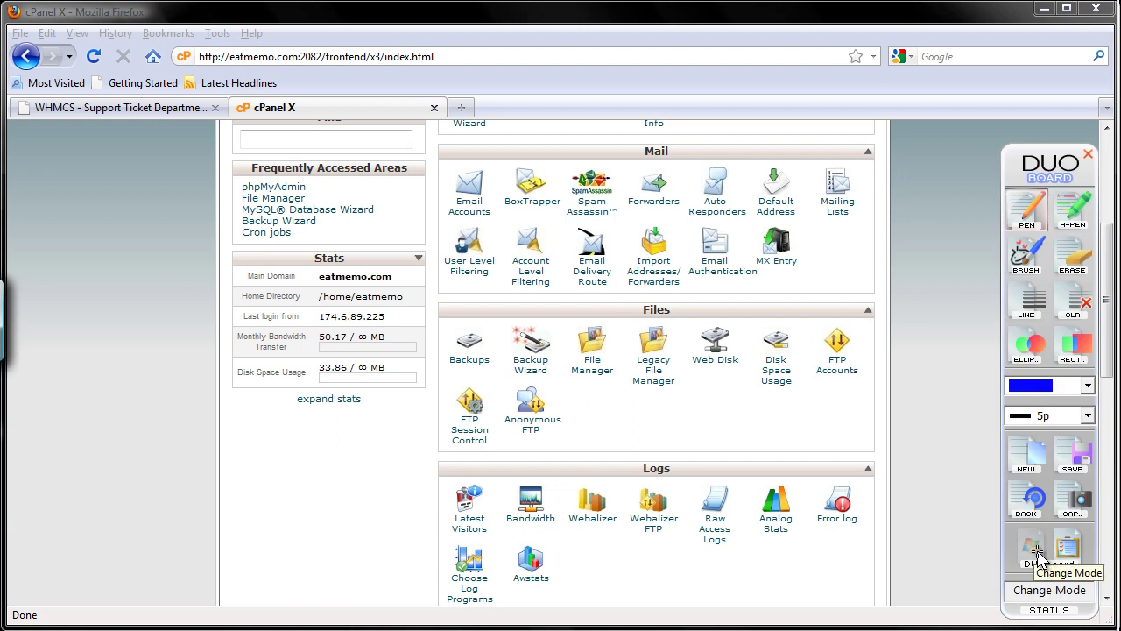
click(1038, 556)
click(592, 350)
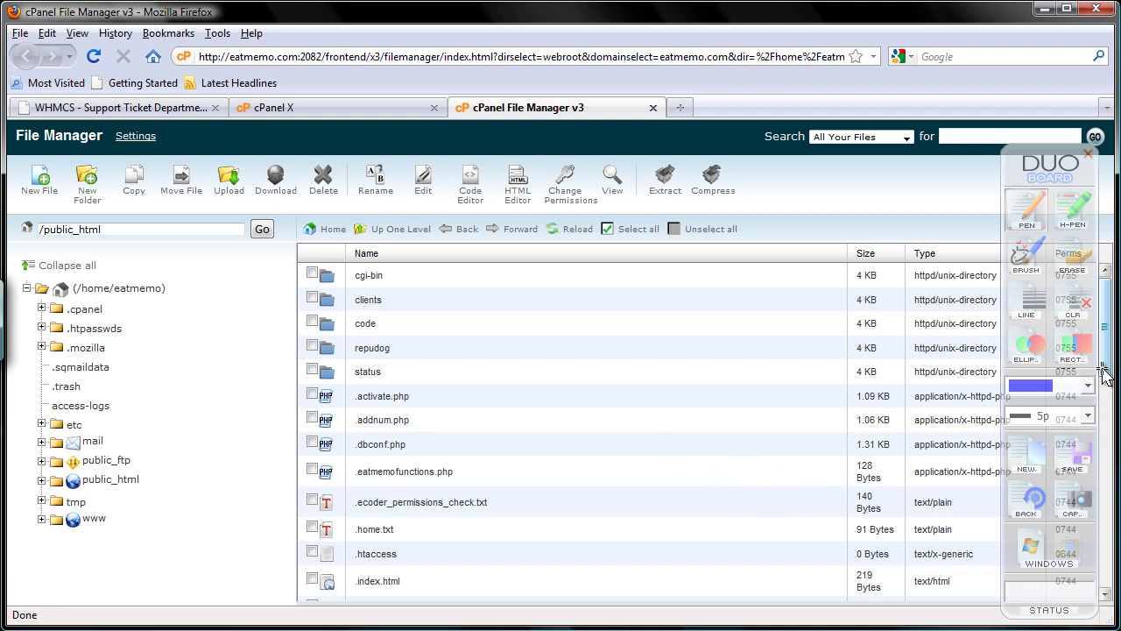
mouse_move(1102, 374)
mouse_down()
mouse_move(1102, 438)
mouse_move(1083, 493)
mouse_move(1083, 375)
mouse_up()
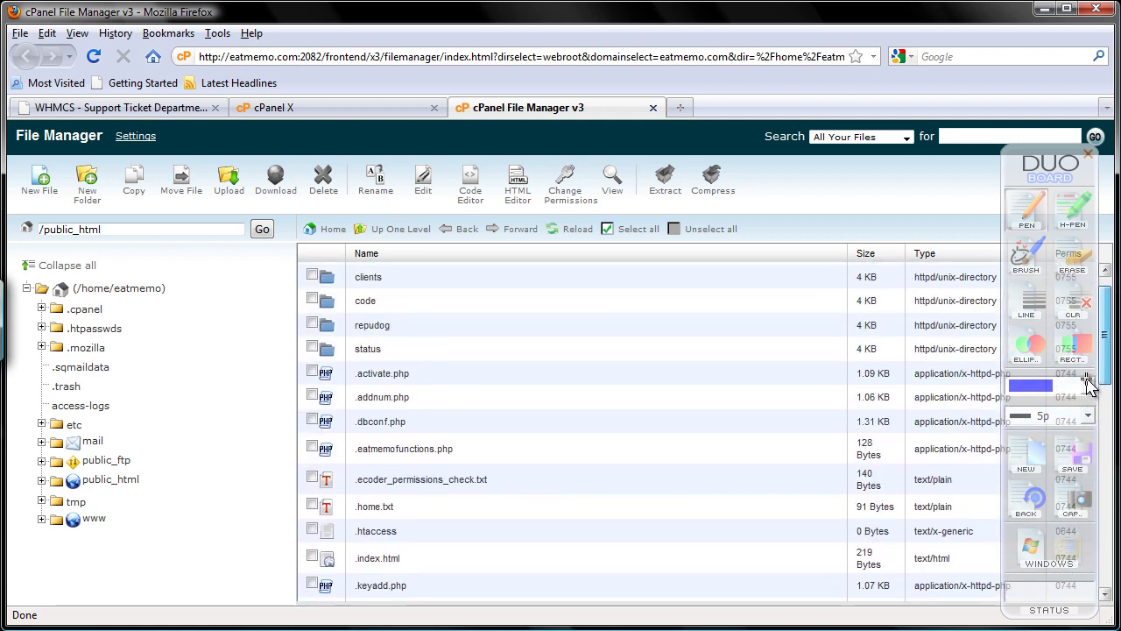
click(1032, 457)
drag(165, 537, 148, 484)
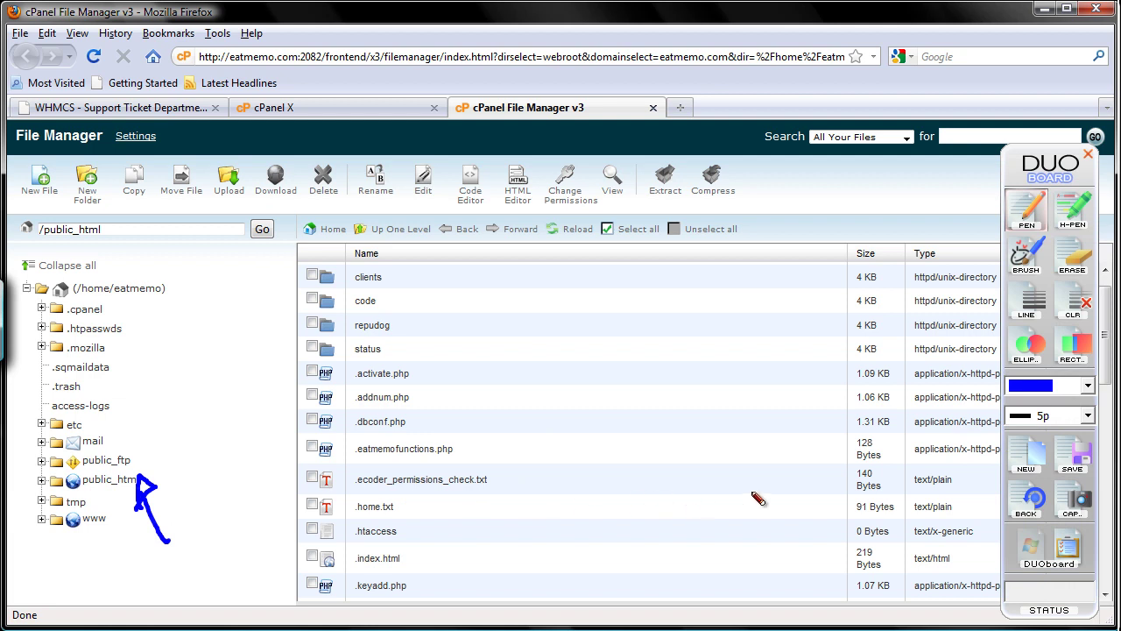
click(1033, 548)
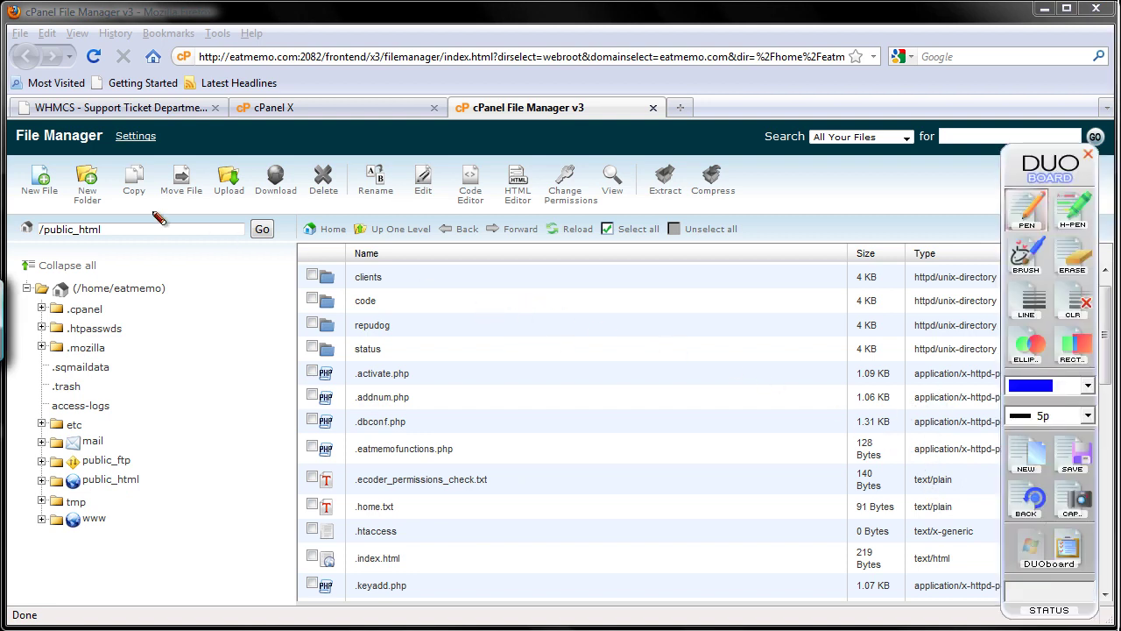
drag(58, 202, 42, 207)
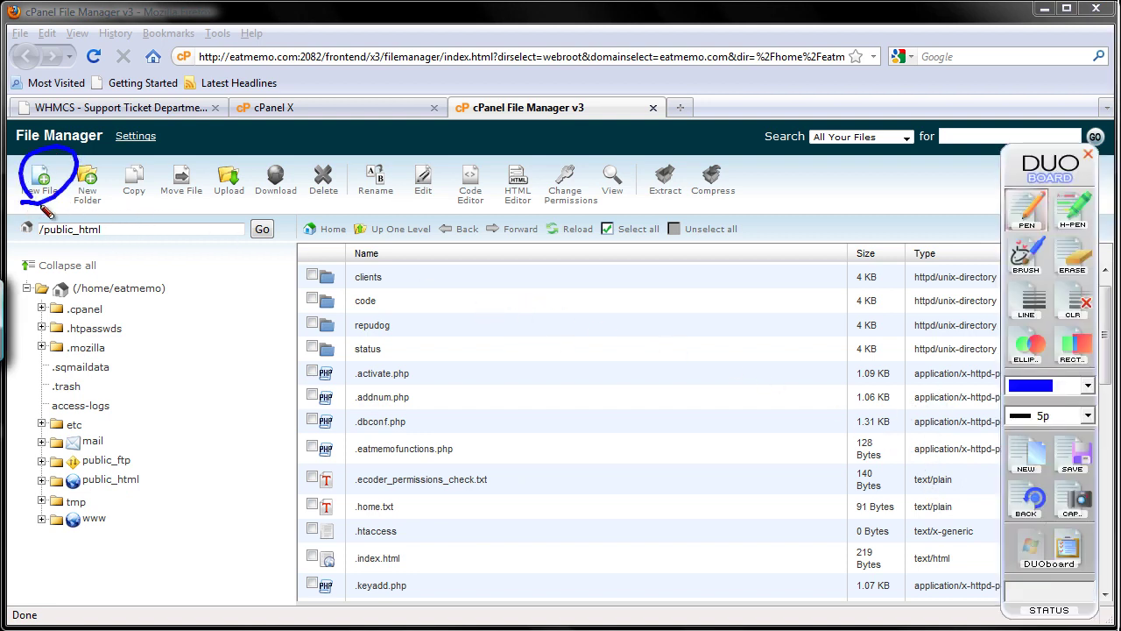
click(1039, 455)
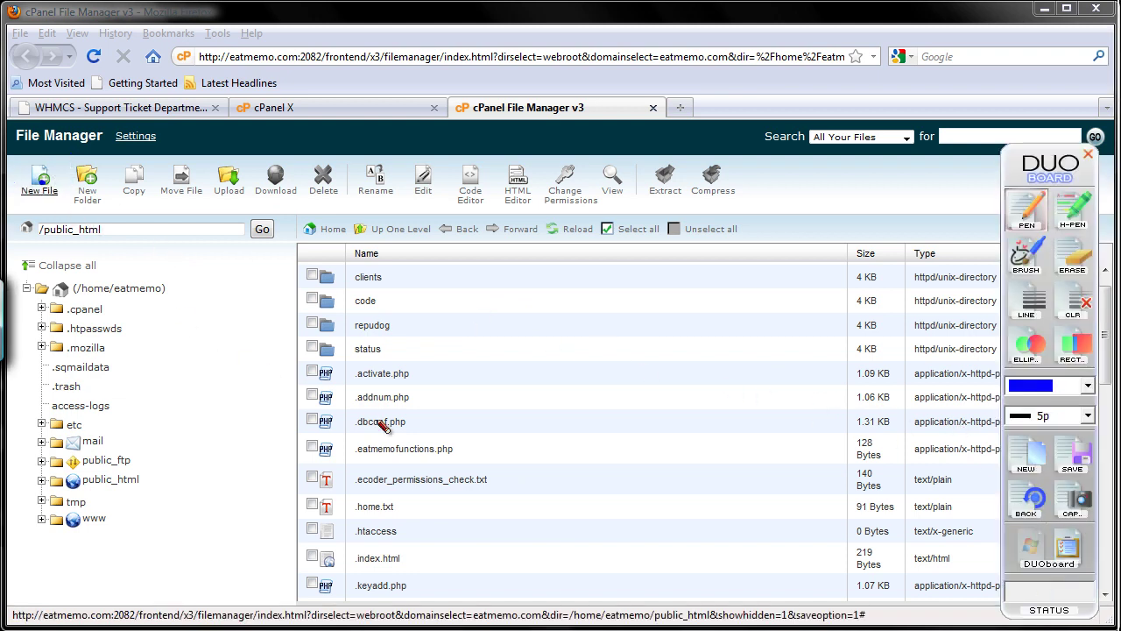
click(1050, 561)
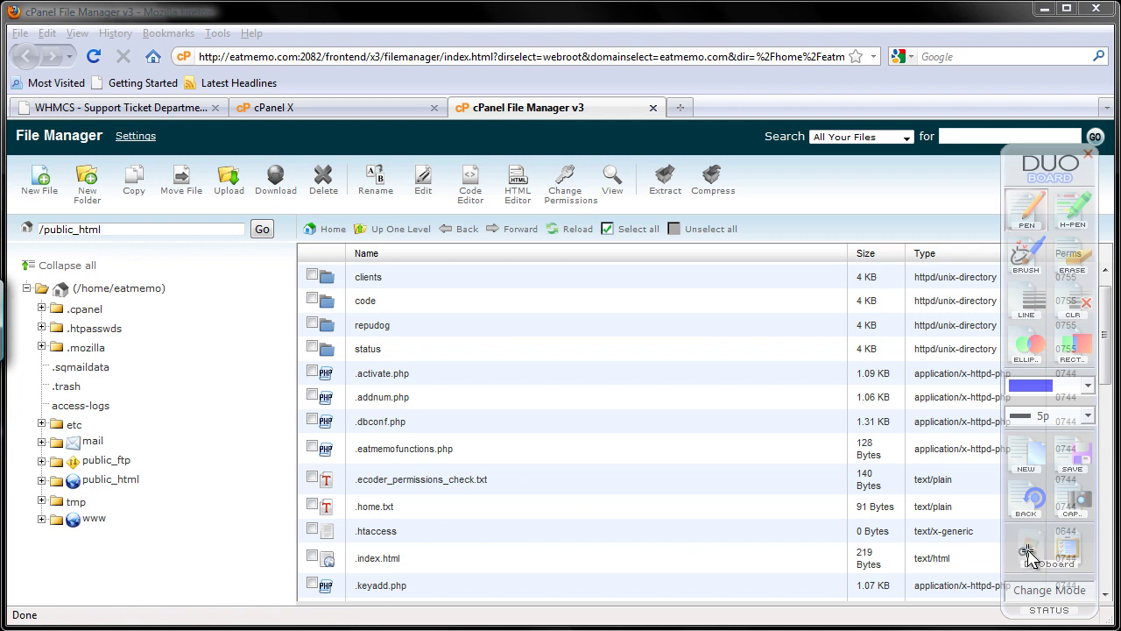
click(1051, 561)
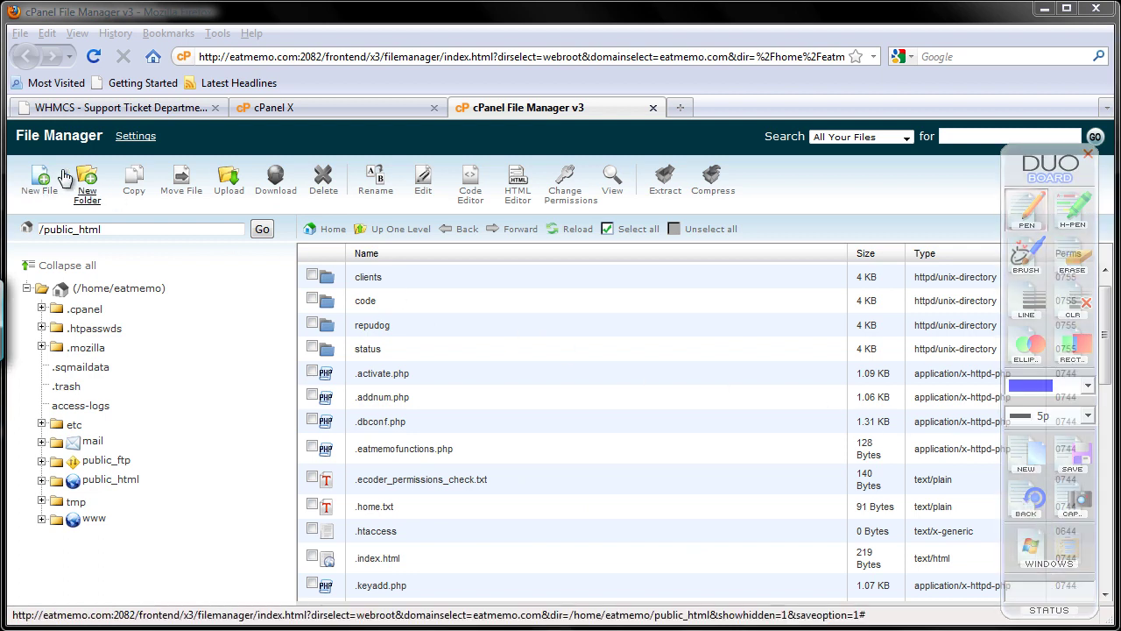
Create an empty phpinfo.php file in public_html and circle it in the listing.
click(39, 180)
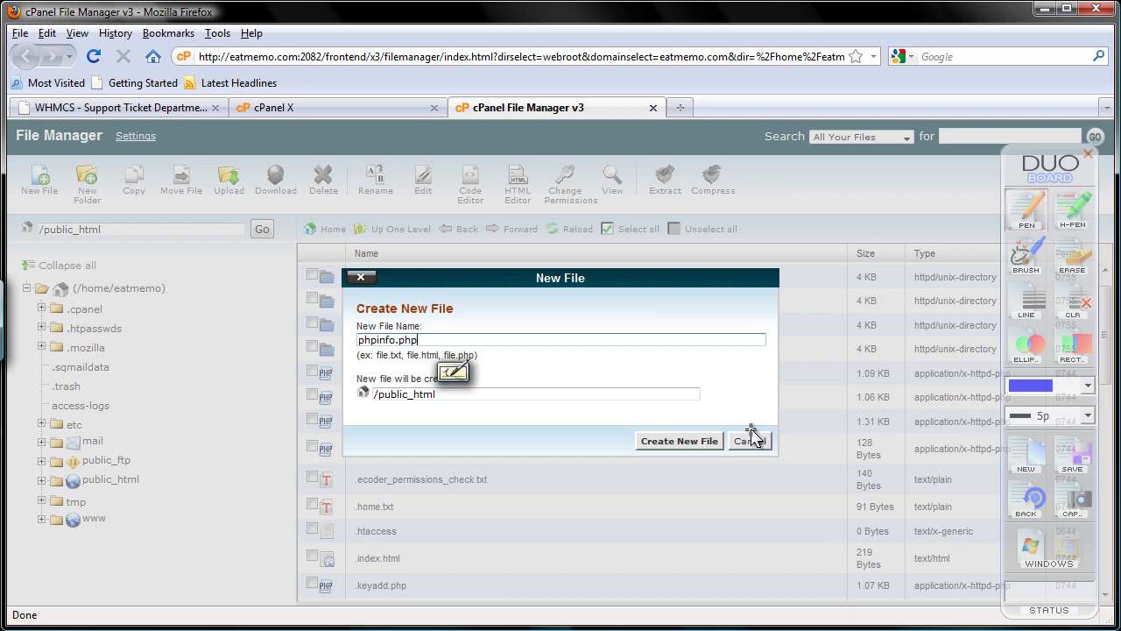
click(688, 443)
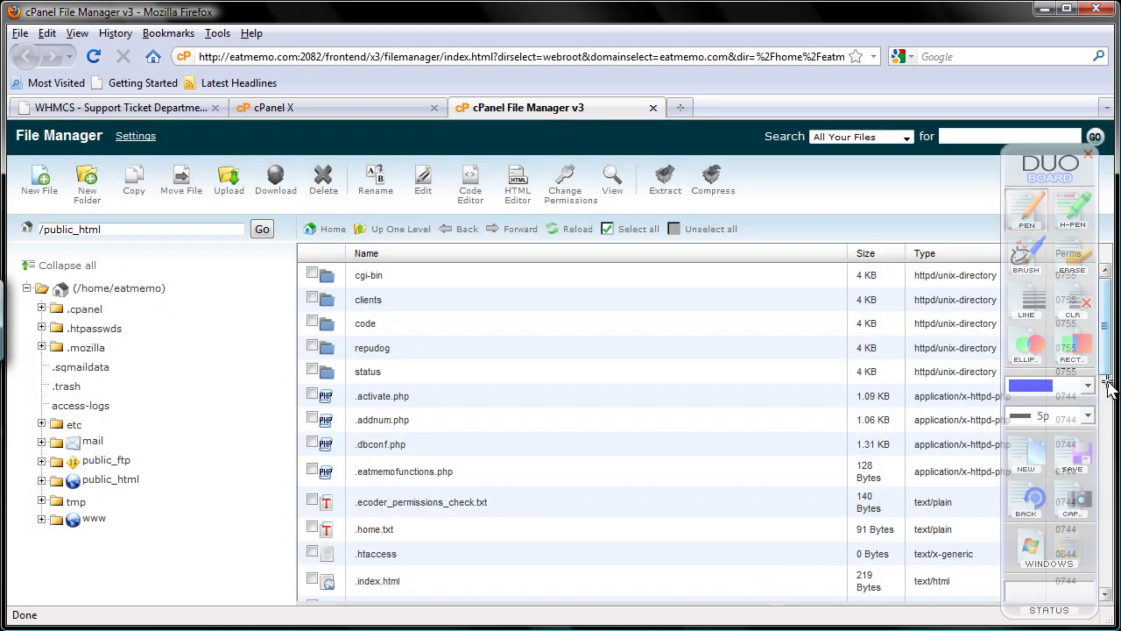
drag(1108, 388, 1101, 592)
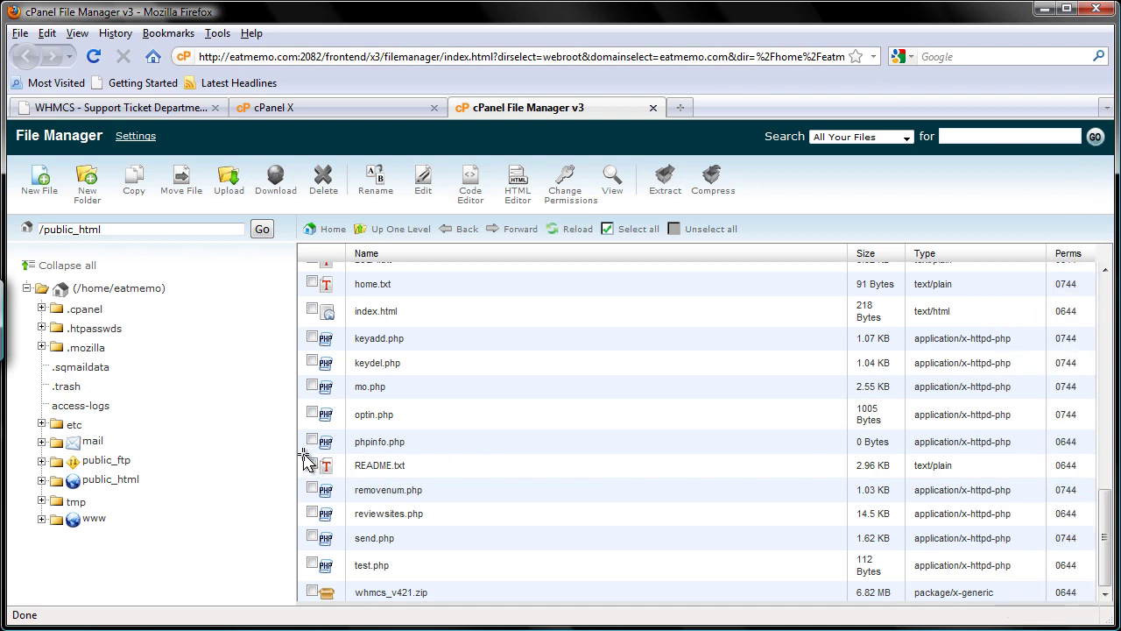
mouse_move(304, 457)
mouse_down()
mouse_move(451, 440)
mouse_move(300, 447)
mouse_up()
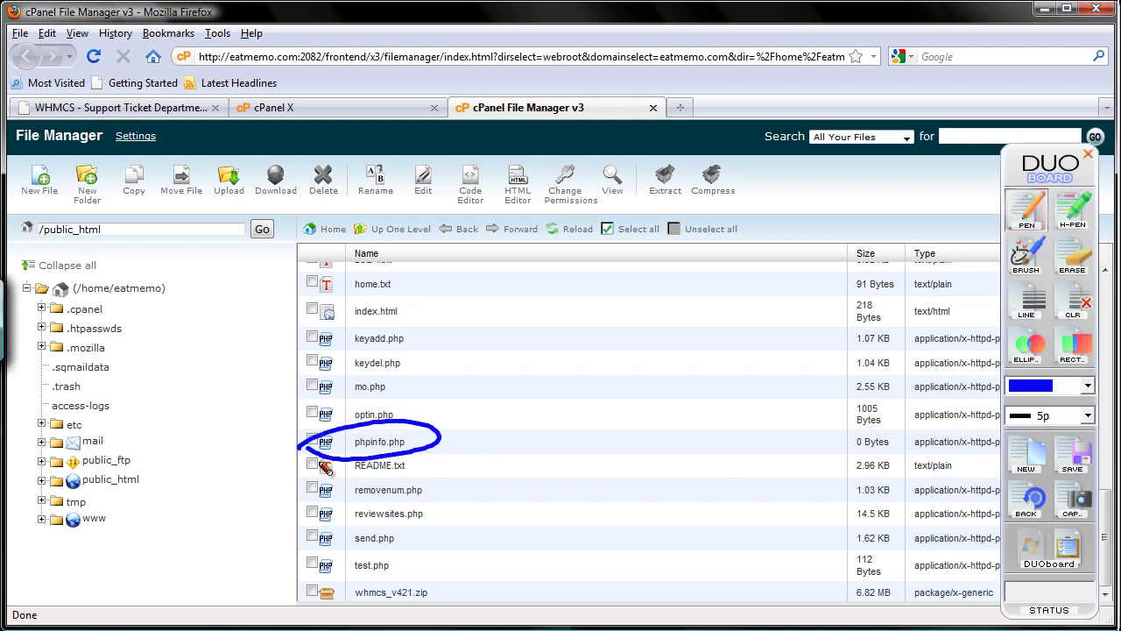
click(1027, 456)
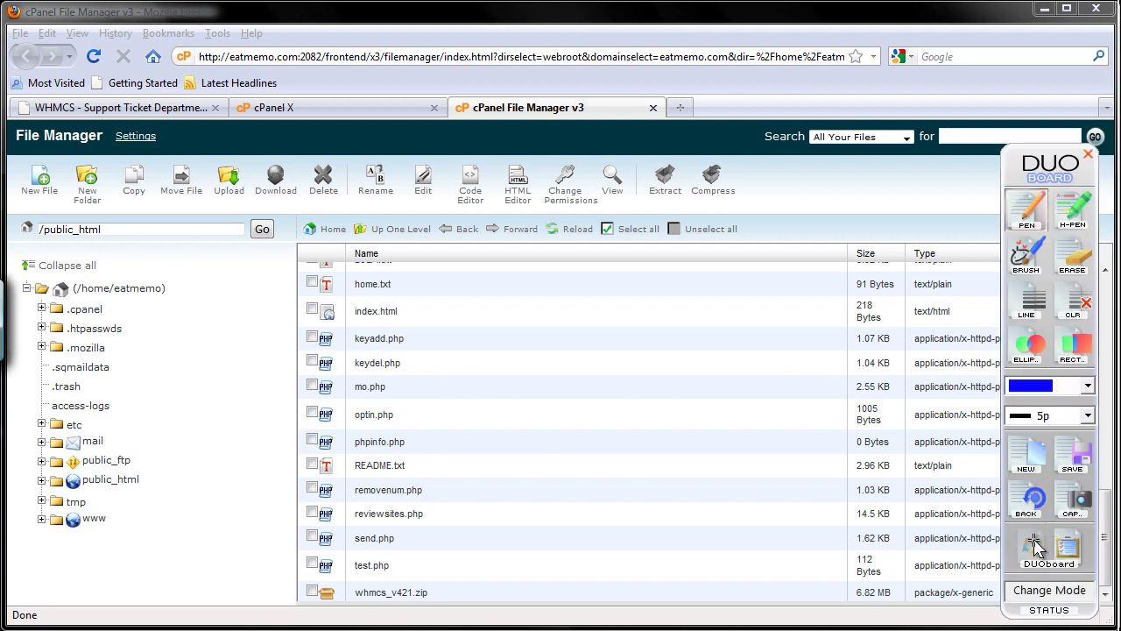
click(1036, 548)
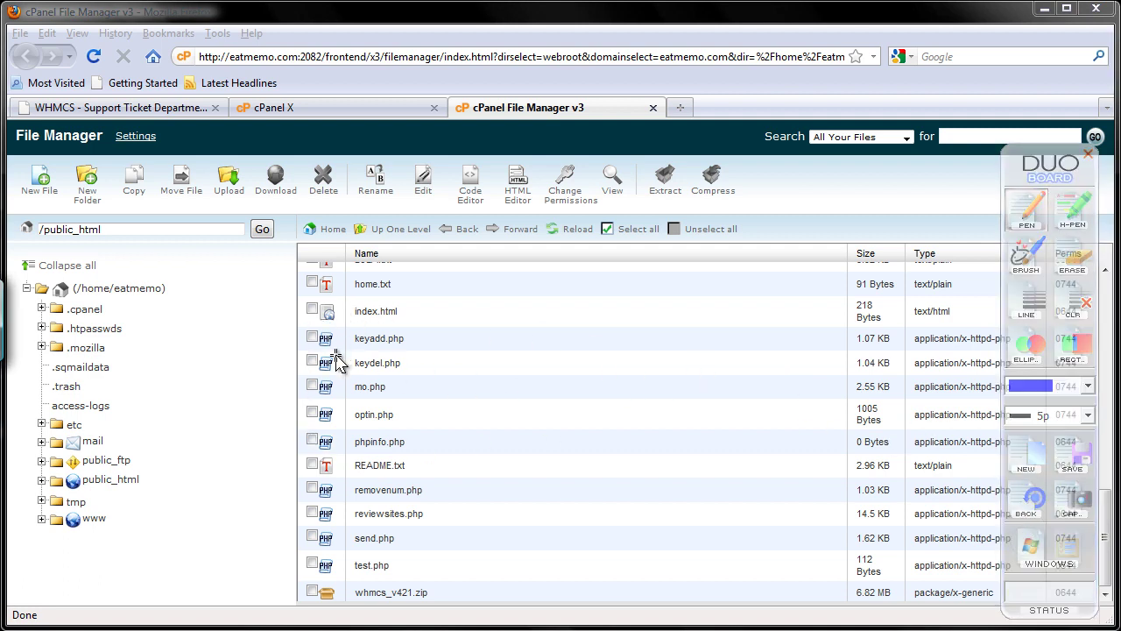
Select phpinfo.php in File Manager and circle the Edit option with a pen annotation.
click(312, 439)
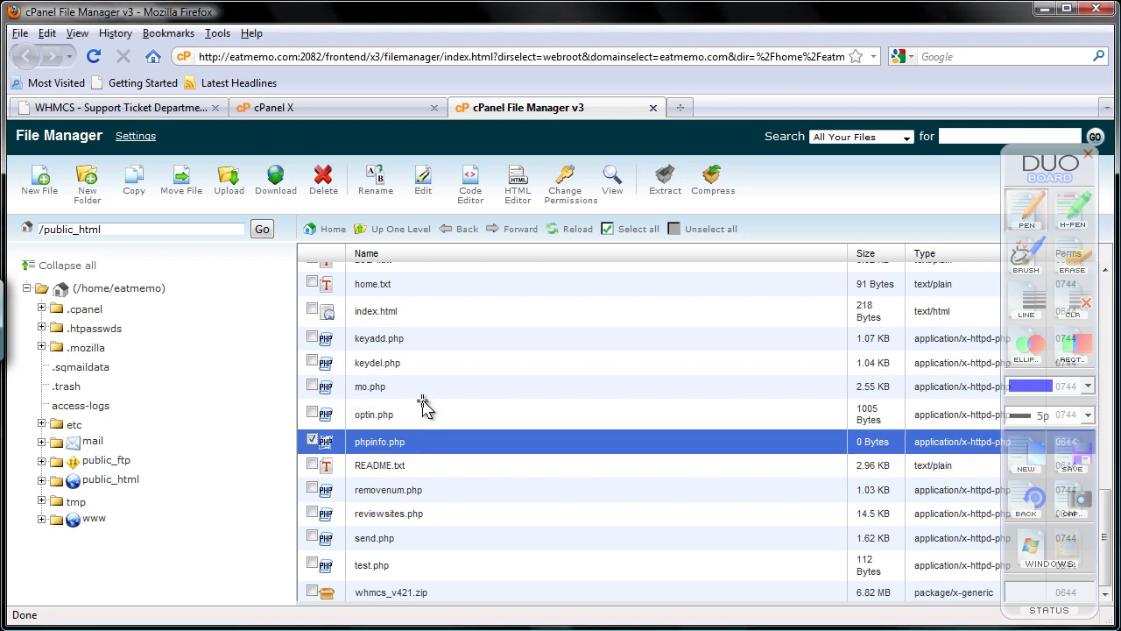
click(1027, 458)
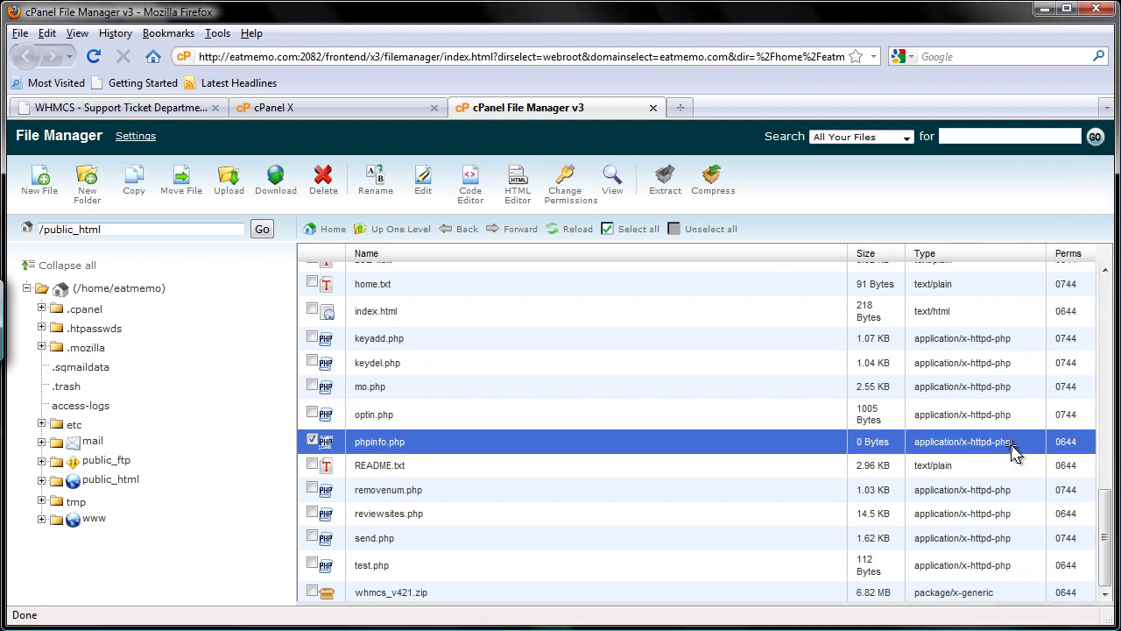
drag(403, 193, 455, 160)
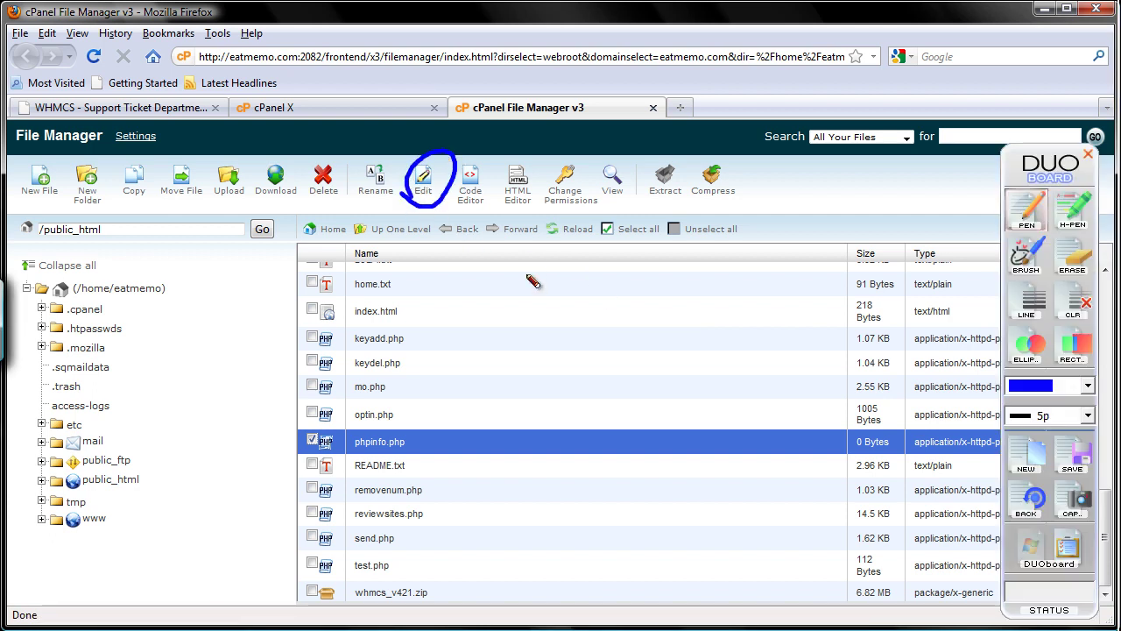
click(1027, 457)
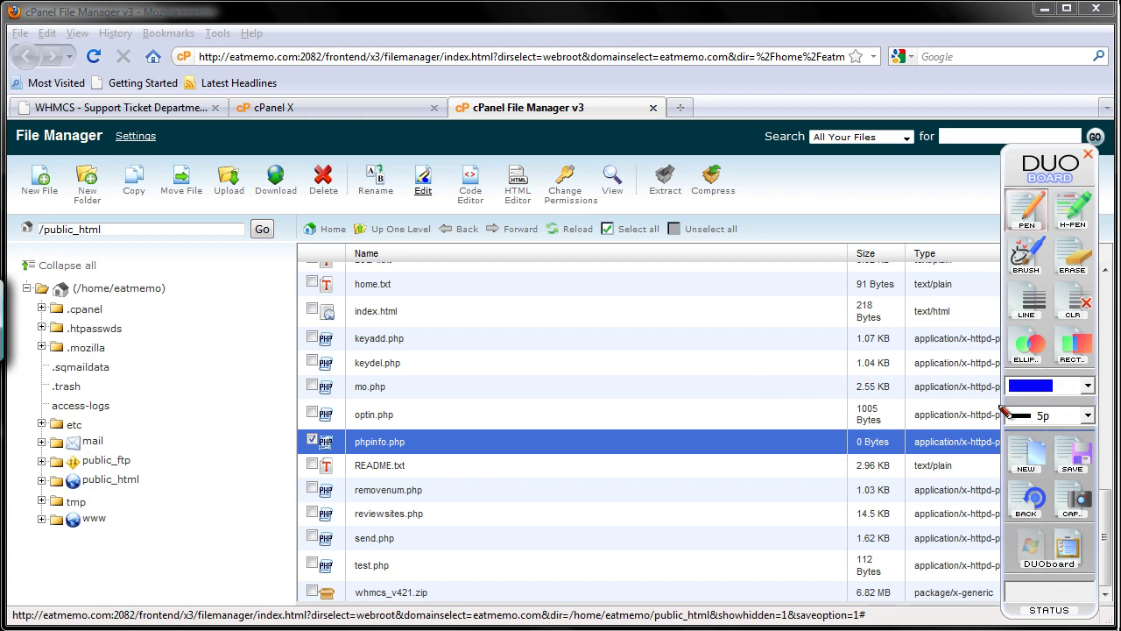
Open phpinfo.php in the text editor, accepting the iso-8859-1 encoding.
click(1034, 548)
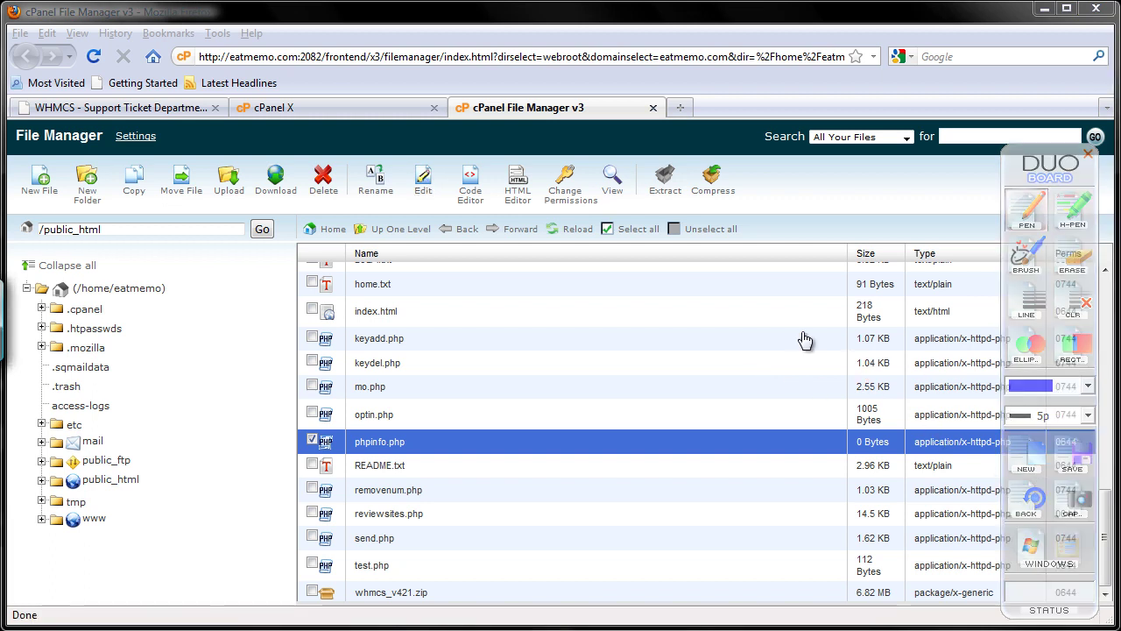
click(423, 180)
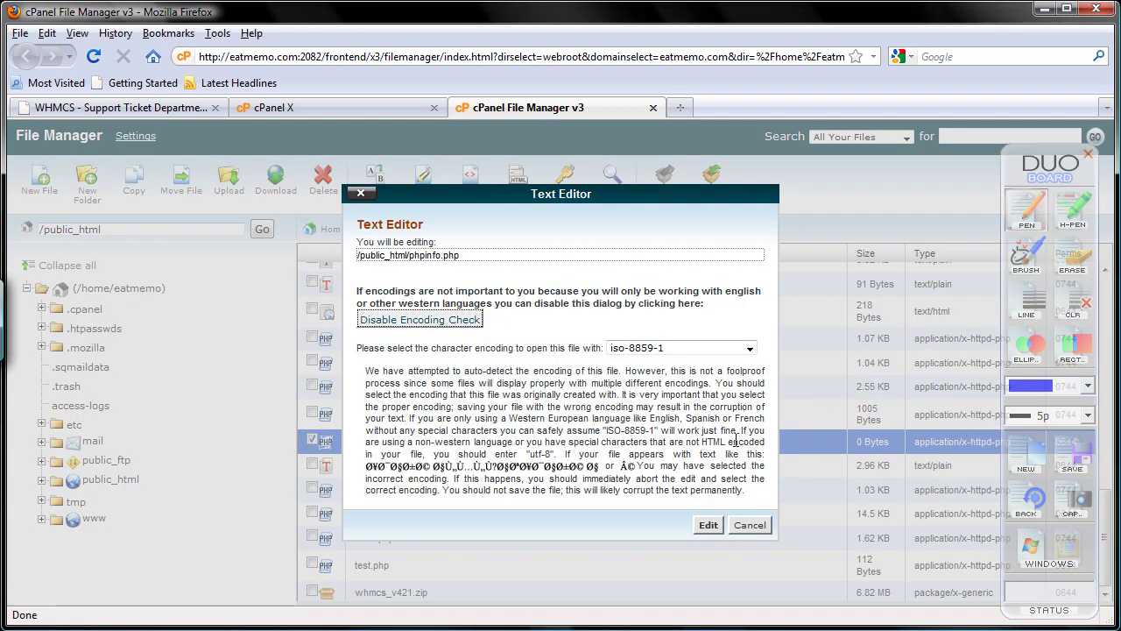
click(707, 523)
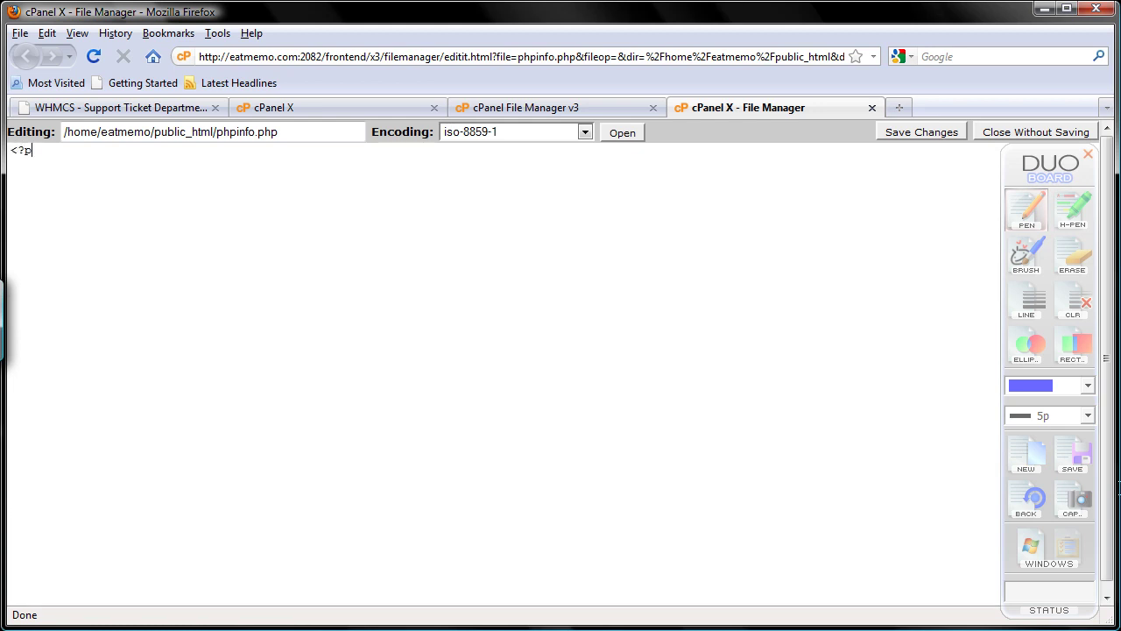
Type the opening <?php tag in phpinfo.php and begin the next line.
text(<?php)
key(Return)
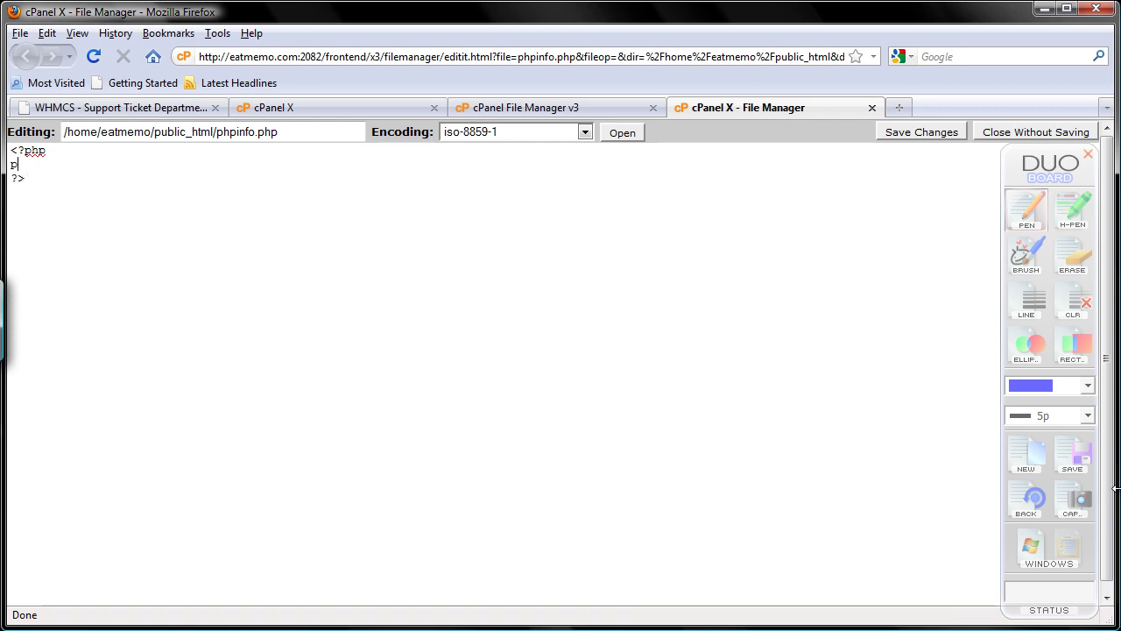
text(phpinfo();)
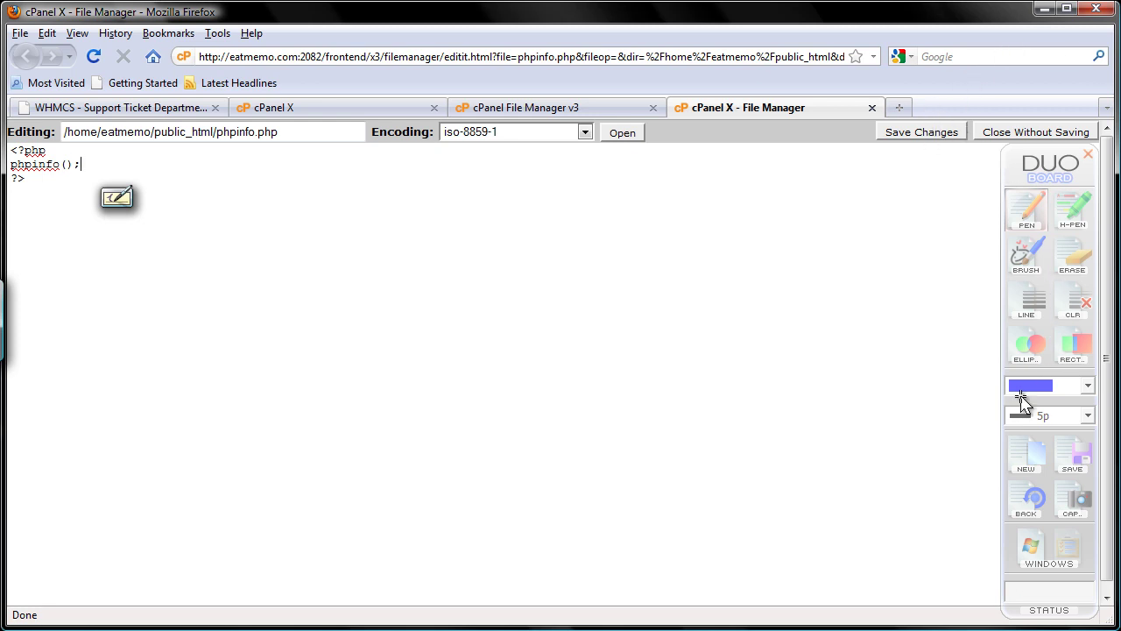
Annotate an arrow toward the save button and hand-draw <?php on the page.
click(1021, 454)
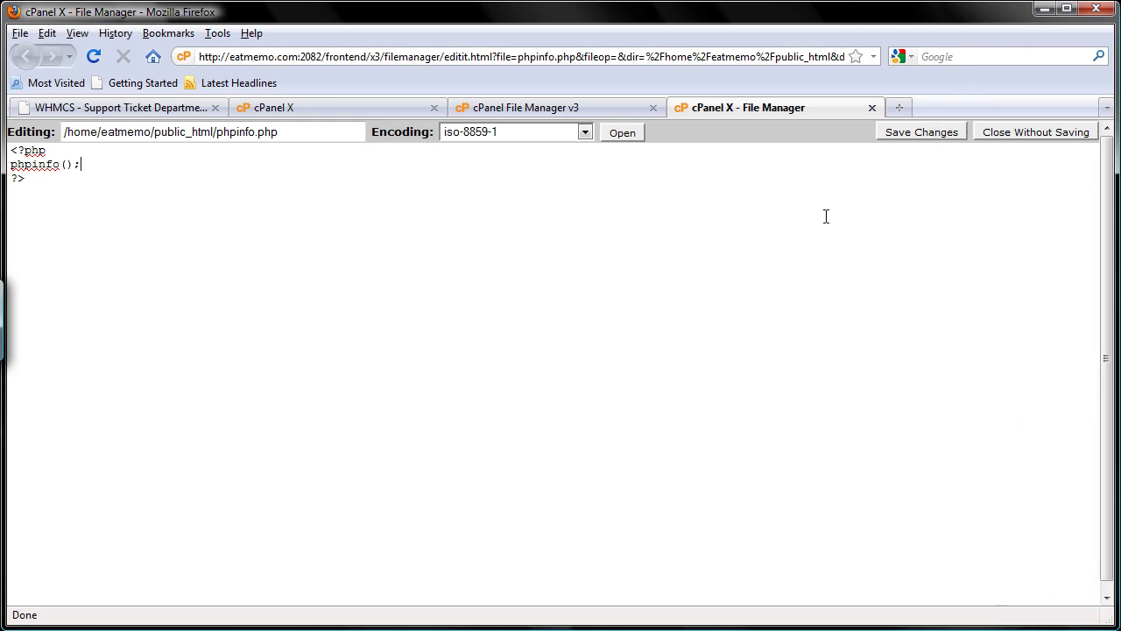
mouse_move(826, 217)
mouse_down()
mouse_move(864, 163)
mouse_move(898, 179)
mouse_up()
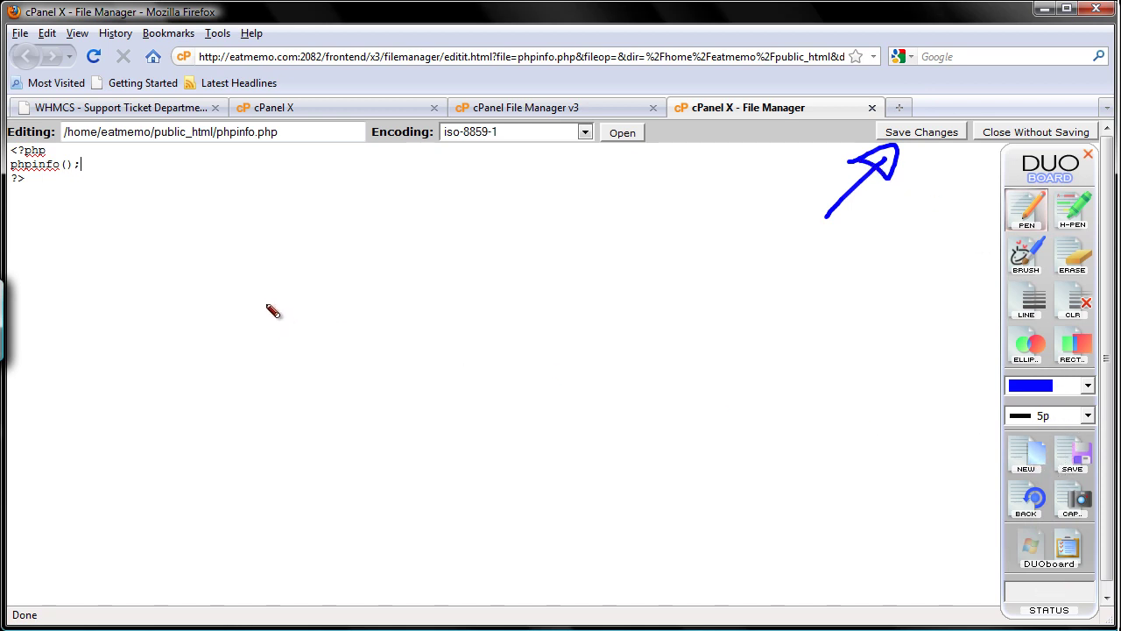
mouse_move(346, 215)
mouse_down()
mouse_move(295, 218)
mouse_move(348, 273)
mouse_up()
drag(362, 213, 426, 300)
click(381, 268)
drag(426, 229, 428, 259)
mouse_move(461, 217)
mouse_down()
mouse_move(508, 261)
mouse_move(506, 309)
mouse_up()
drag(520, 238, 517, 265)
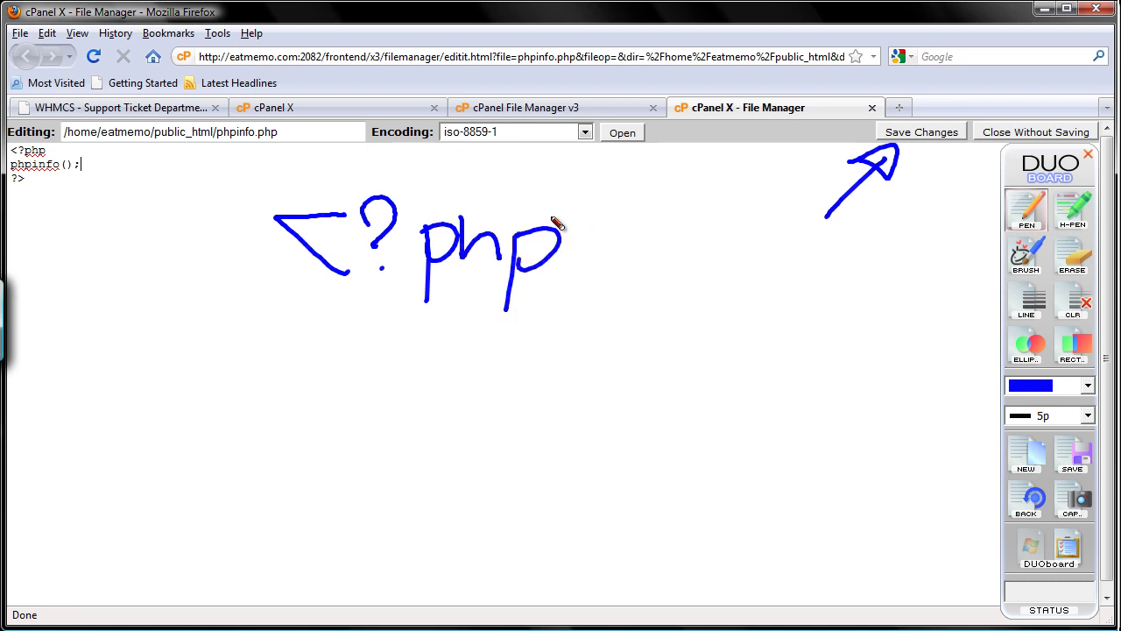
Hand-write phpinfo beneath the drawn <?php annotation.
mouse_move(321, 347)
mouse_down()
mouse_move(324, 429)
mouse_move(329, 383)
mouse_up()
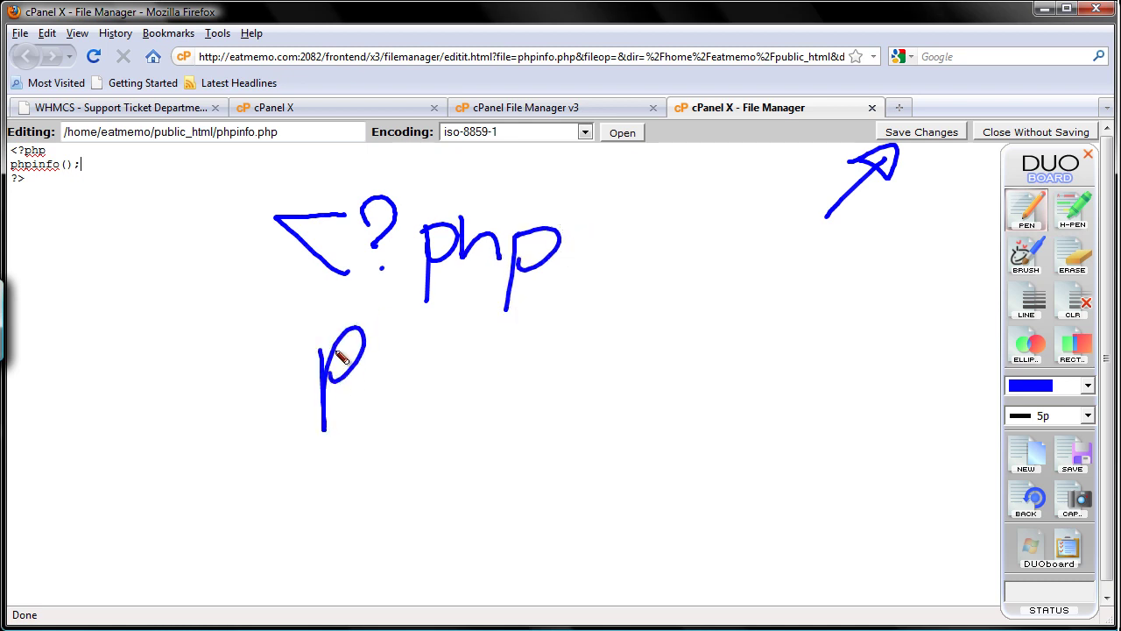
mouse_move(375, 313)
mouse_down()
mouse_move(401, 367)
mouse_move(426, 379)
mouse_up()
drag(438, 338, 438, 441)
drag(439, 346, 447, 384)
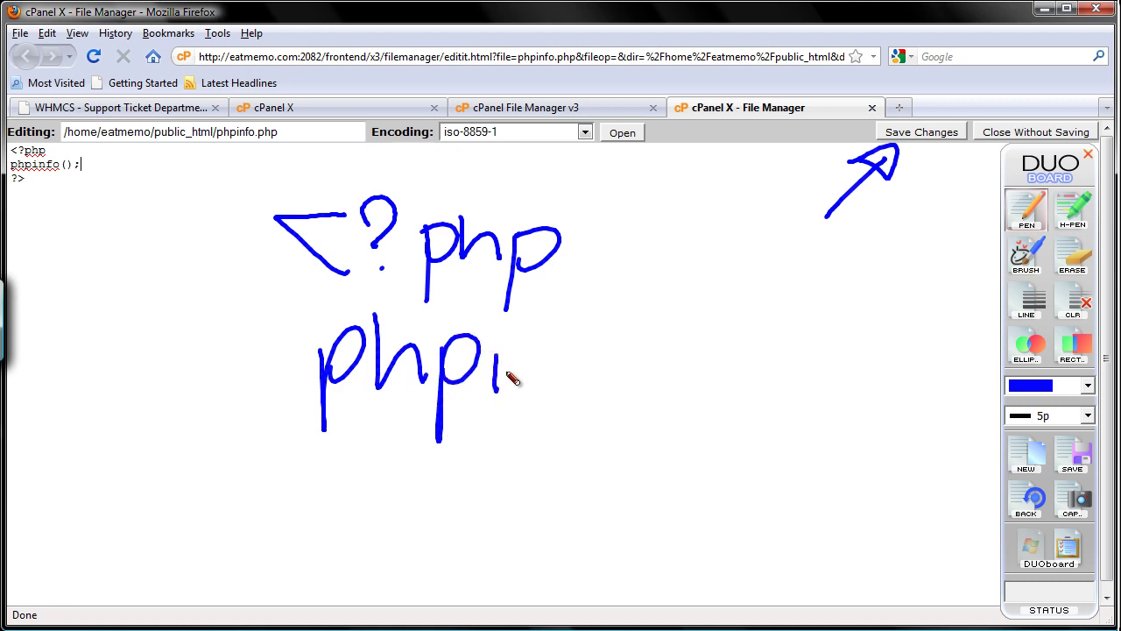